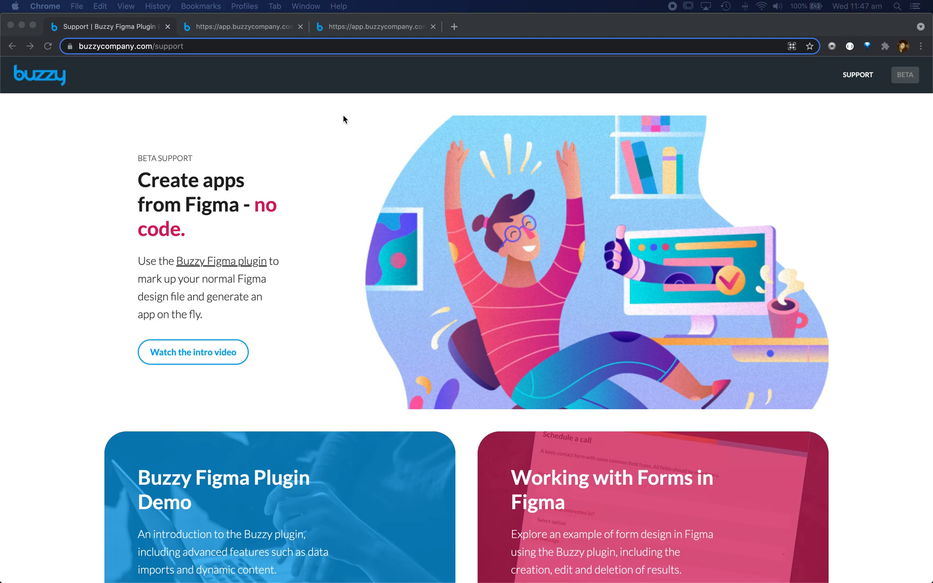
Preview the live spaceship app, opening its add-spaceship form and returning to the list.
click(245, 26)
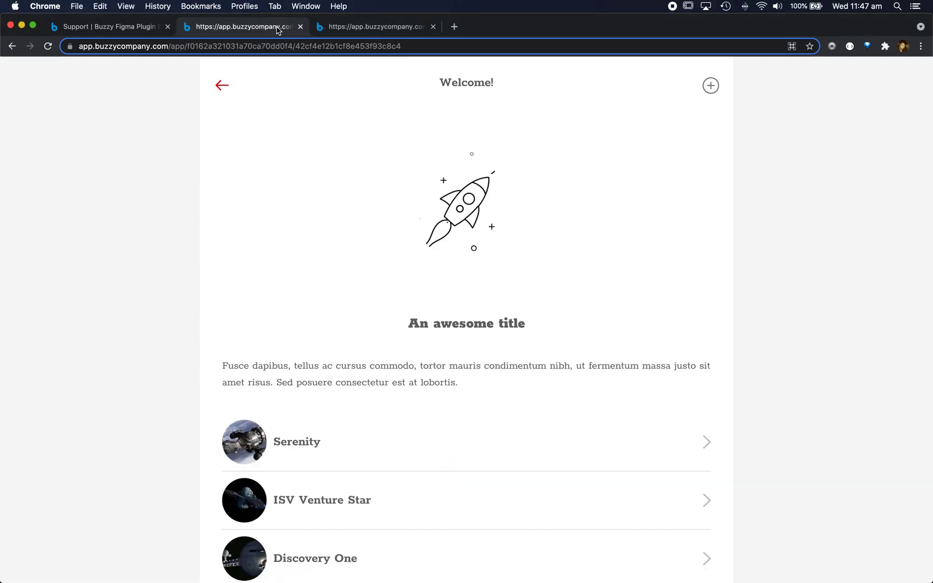
scroll(299, 325, down, 4)
scroll(300, 325, down, 2)
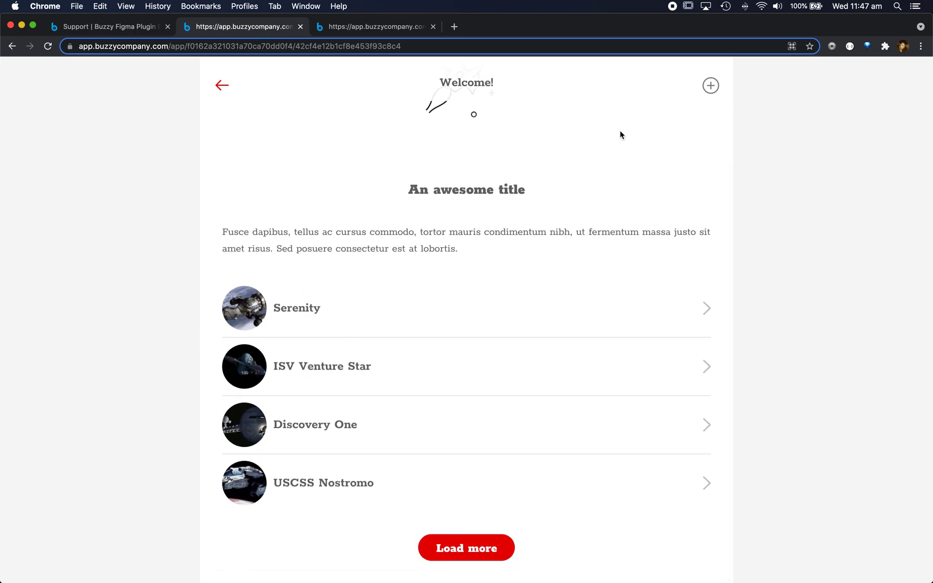
click(711, 86)
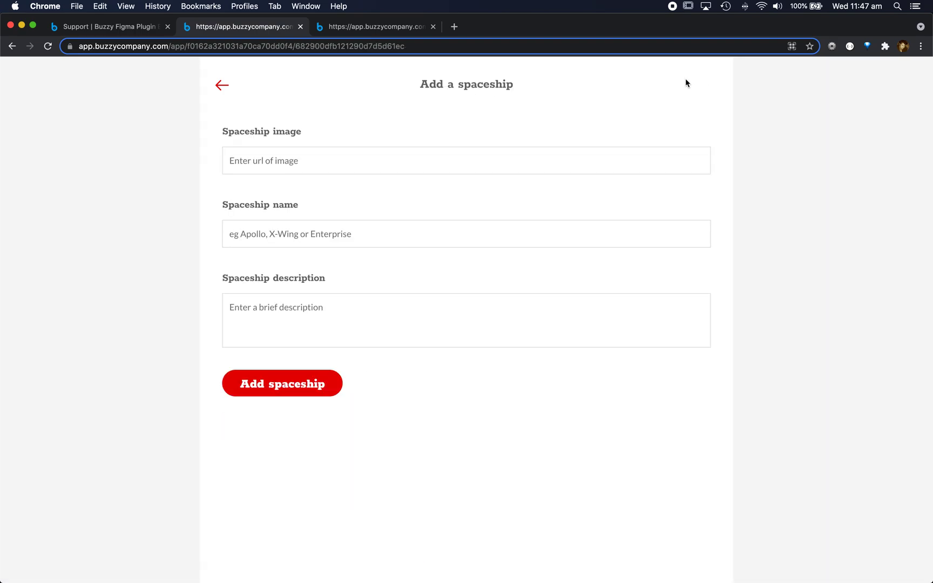
click(222, 86)
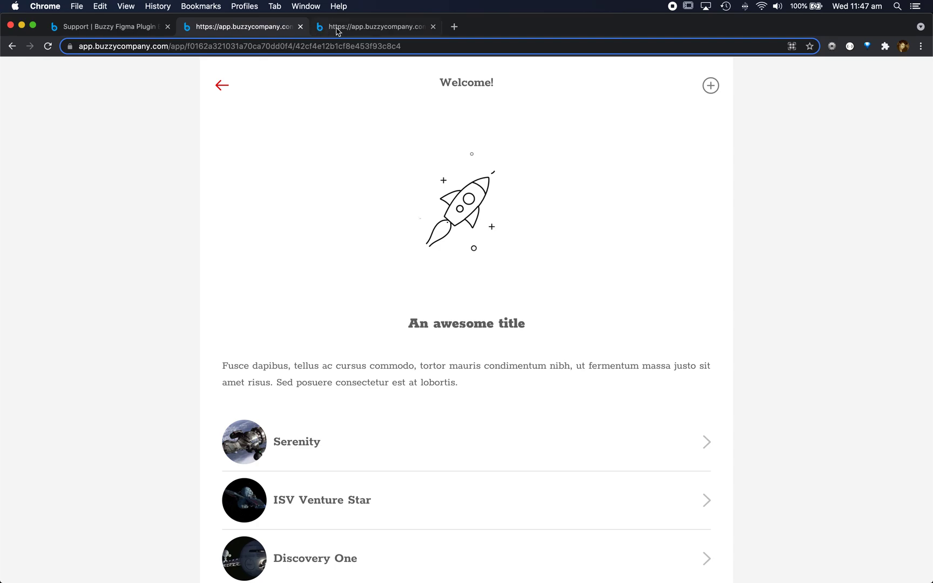
View the Spaceships Ahoy data table, return to the preview, and shrink Chrome to reveal Figma.
click(359, 28)
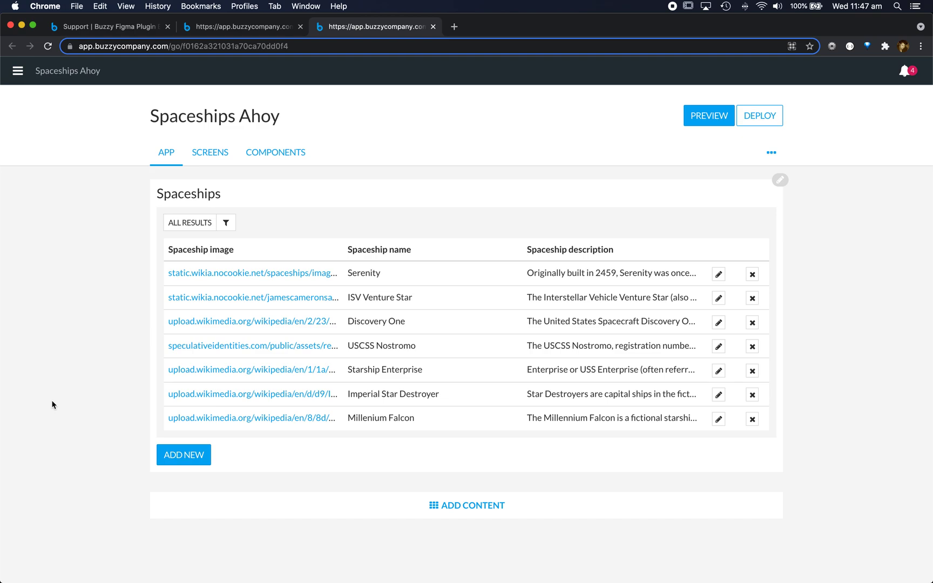
click(232, 27)
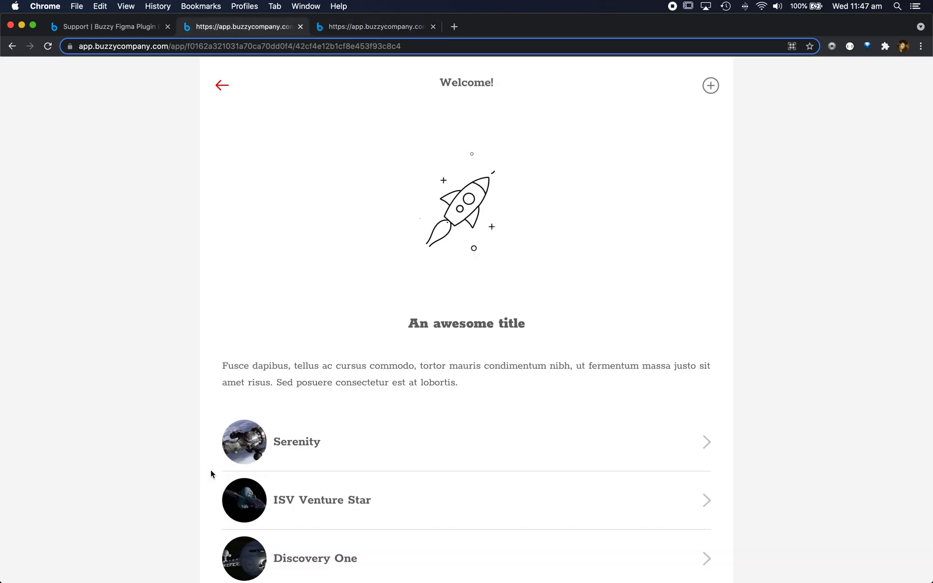
scroll(299, 488, down, 5)
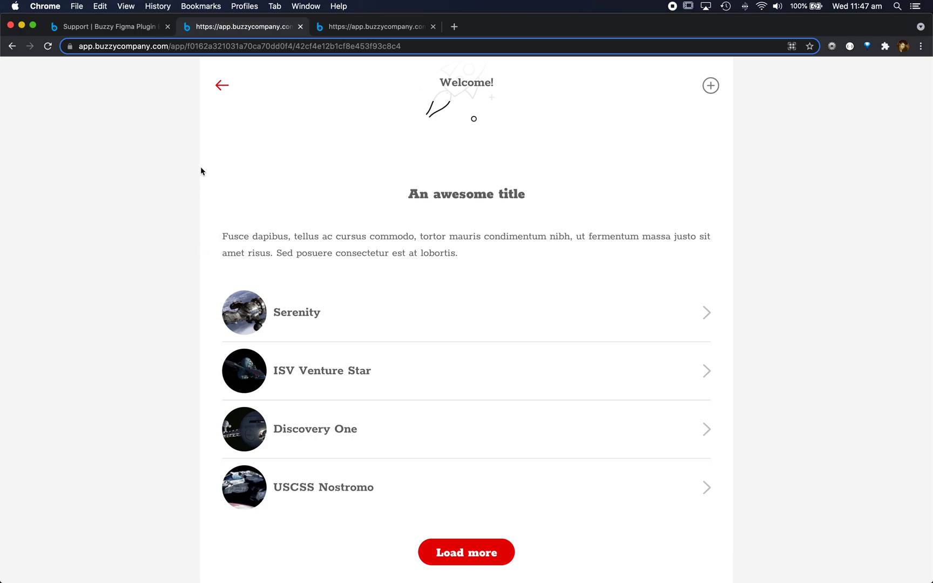
drag(1, 93, 660, 104)
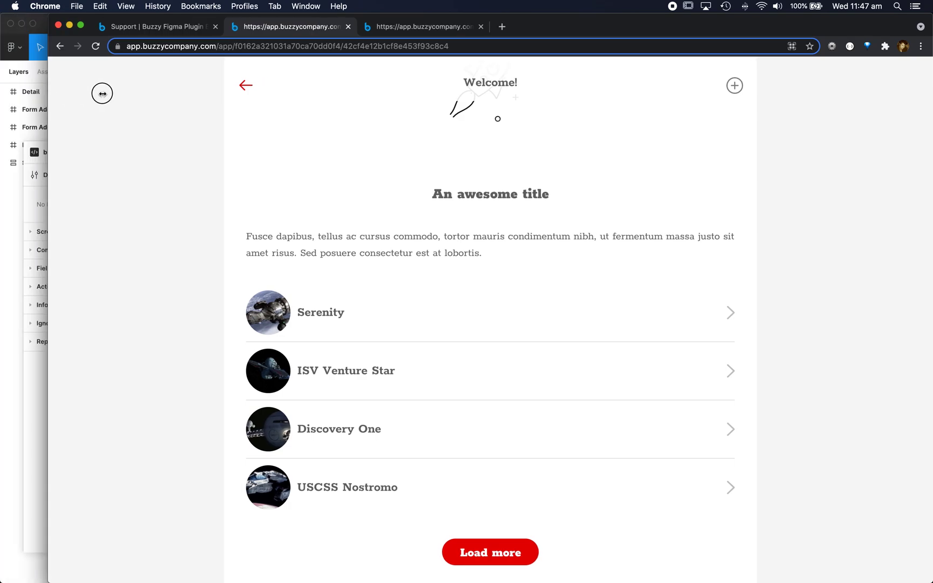
click(512, 90)
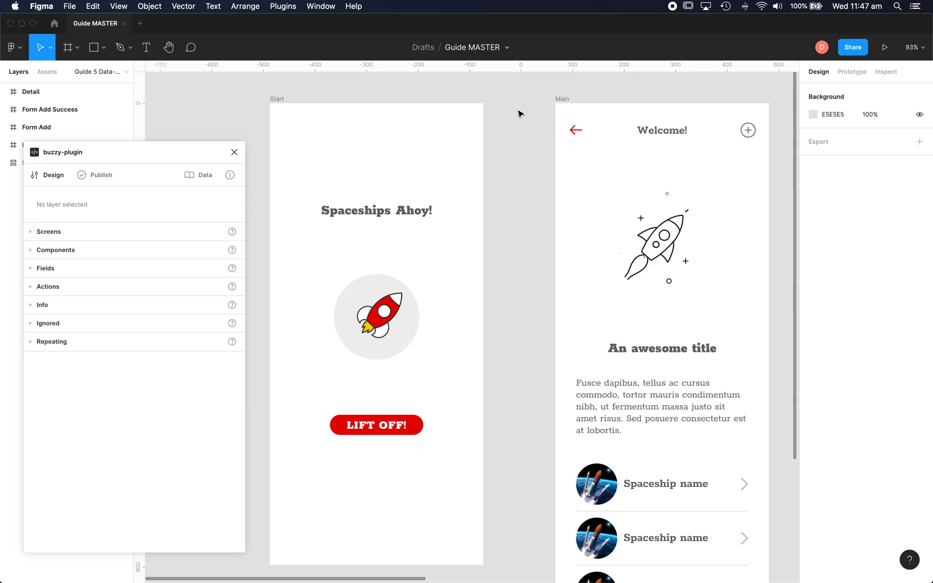
scroll(512, 115, right, 10)
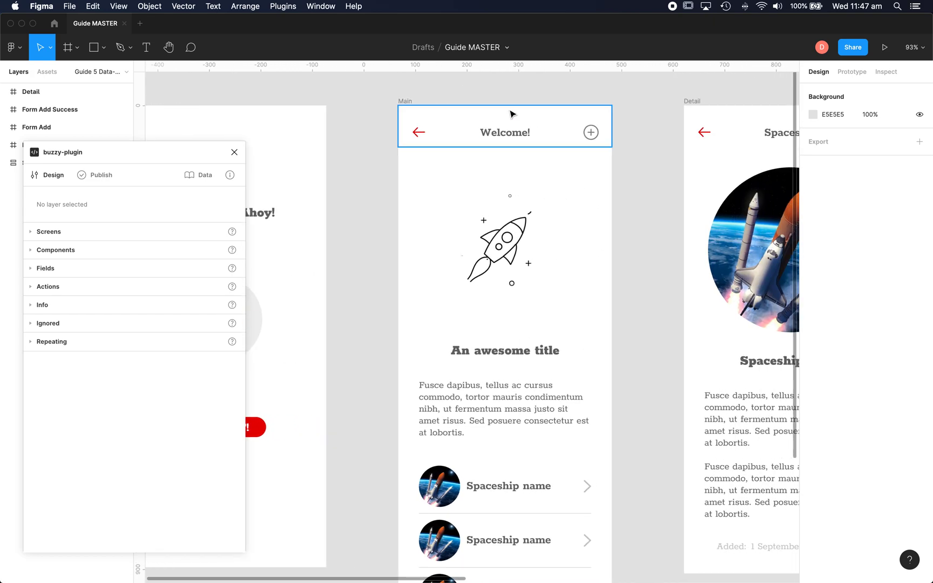
scroll(512, 115, down, 3)
scroll(575, 314, down, 5)
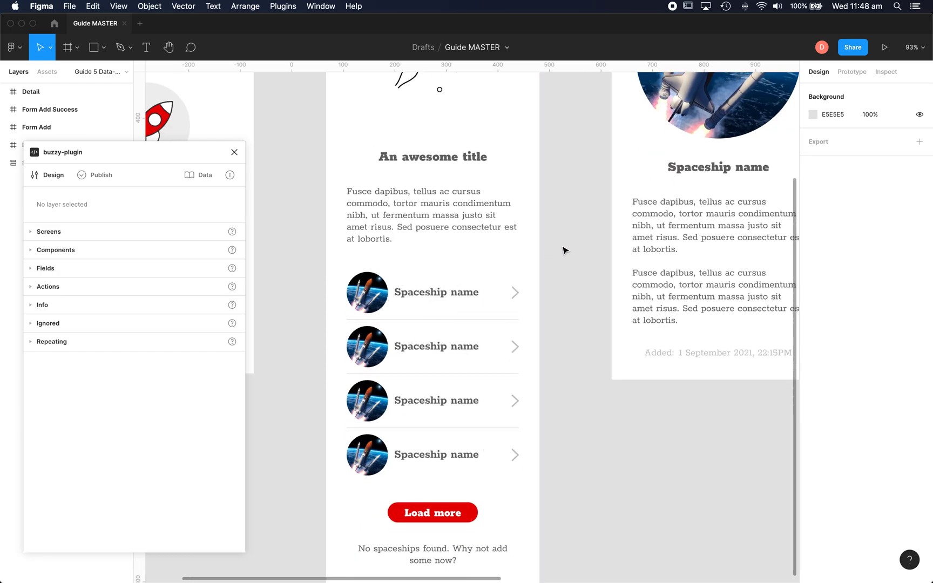
scroll(565, 250, up, 3)
scroll(564, 250, right, 3)
scroll(565, 250, up, 5)
scroll(564, 250, right, 4)
scroll(565, 250, up, 3)
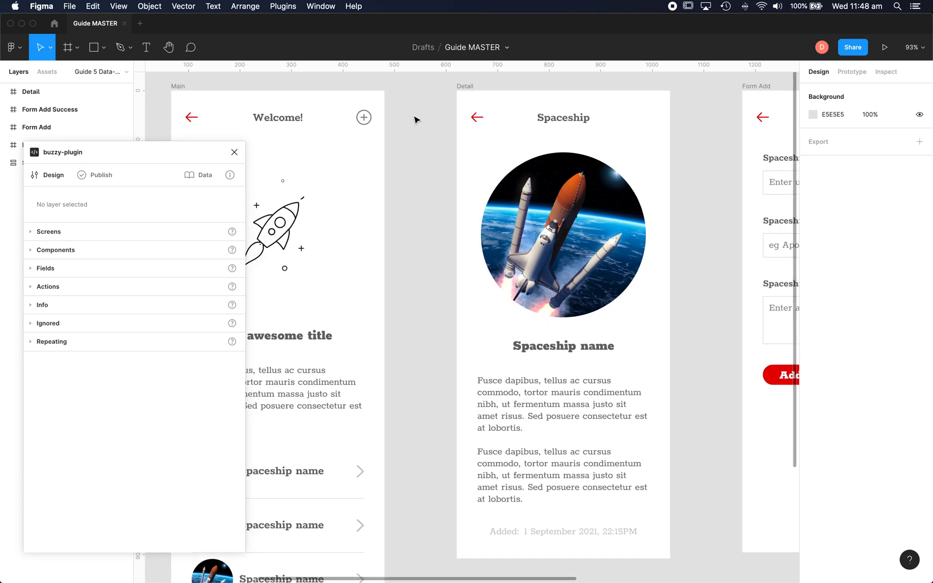
scroll(416, 116, left, 3)
scroll(416, 116, down, 1)
scroll(416, 119, left, 2)
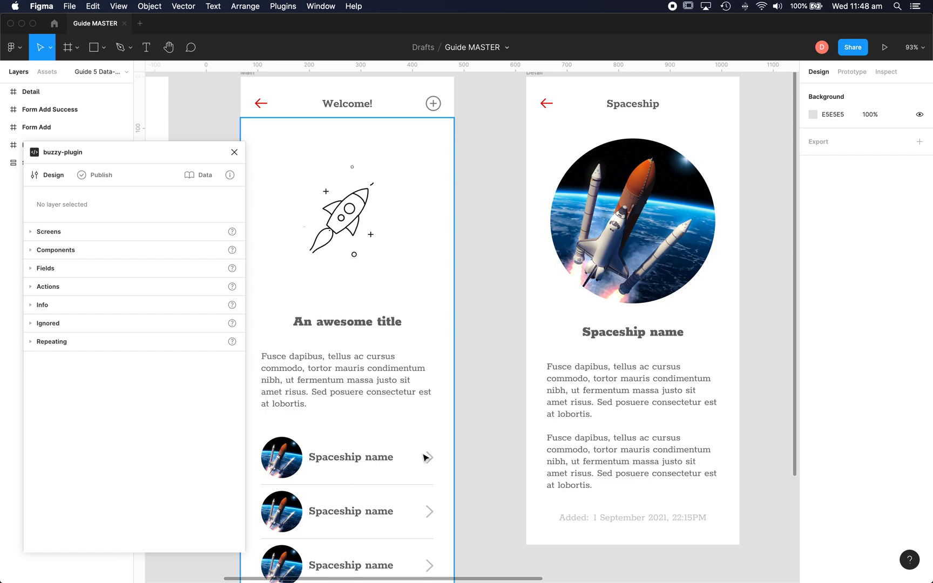
scroll(469, 419, down, 2)
scroll(474, 408, down, 2)
scroll(478, 401, down, 2)
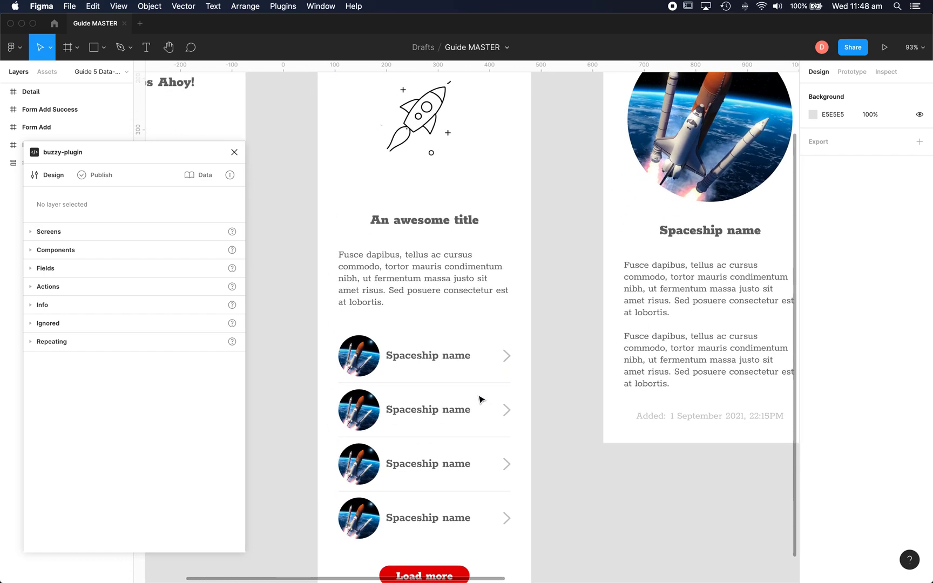
scroll(481, 399, down, 1)
scroll(481, 399, up, 3)
scroll(480, 398, right, 3)
scroll(480, 398, up, 2)
scroll(480, 399, up, 1)
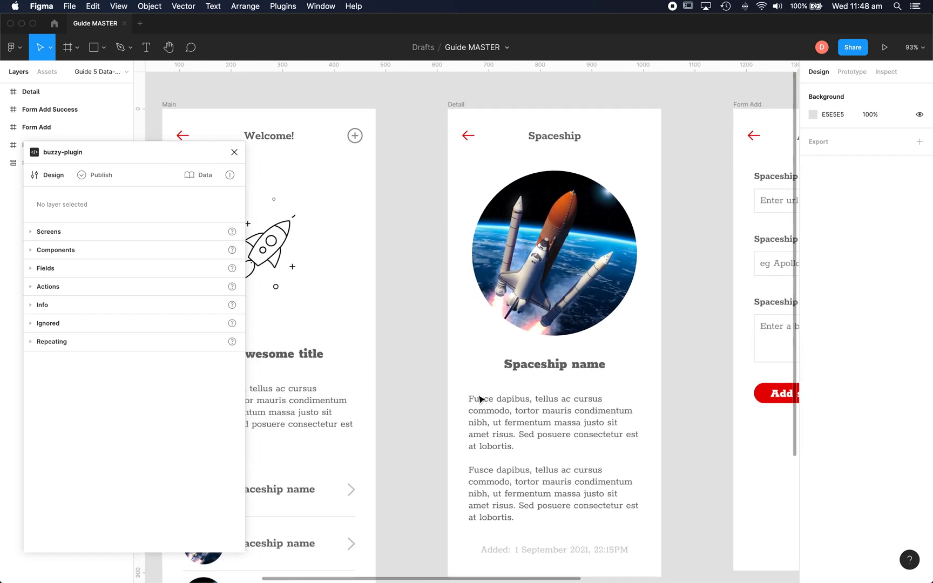
drag(166, 152, 333, 87)
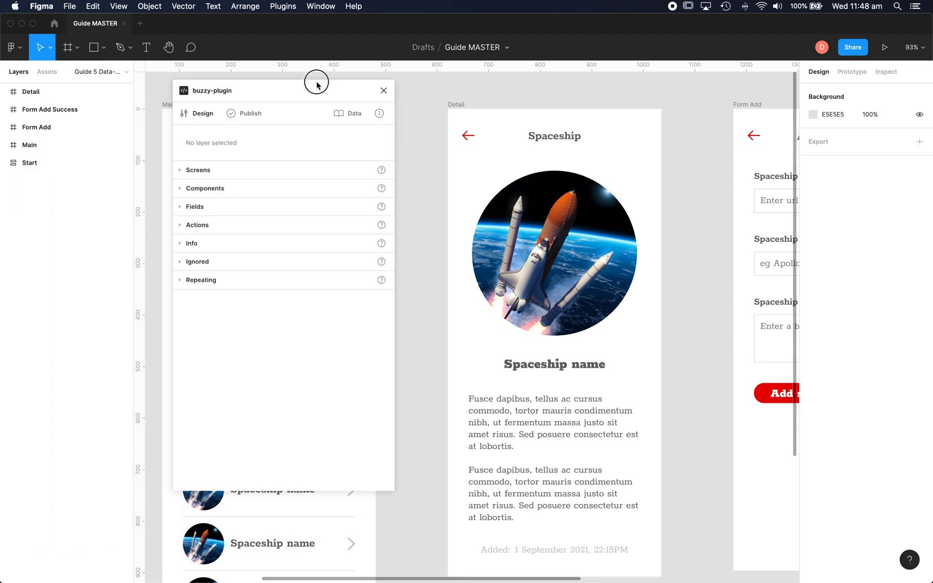
Make the Detail frame a Basic screen with minimum width 320 and maximum width 960.
click(456, 104)
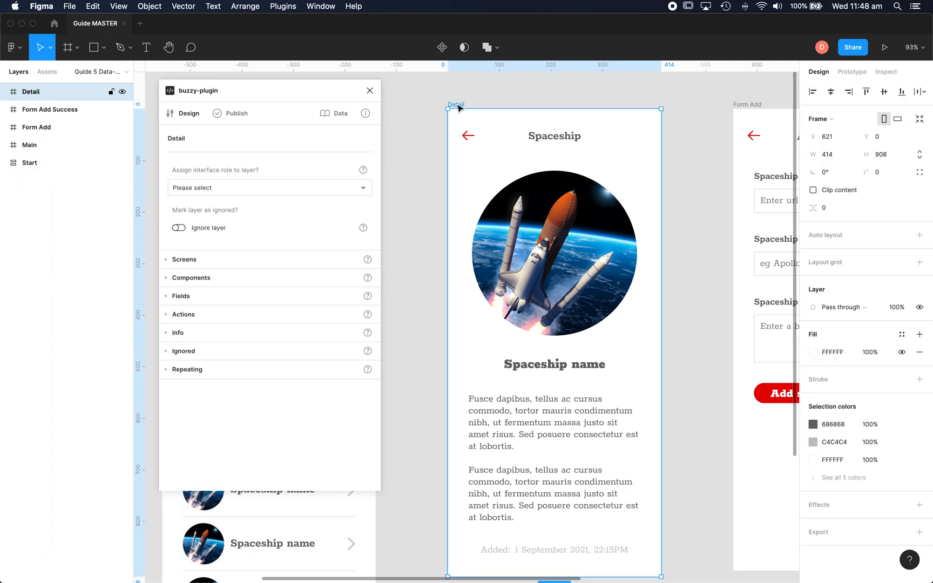
click(245, 188)
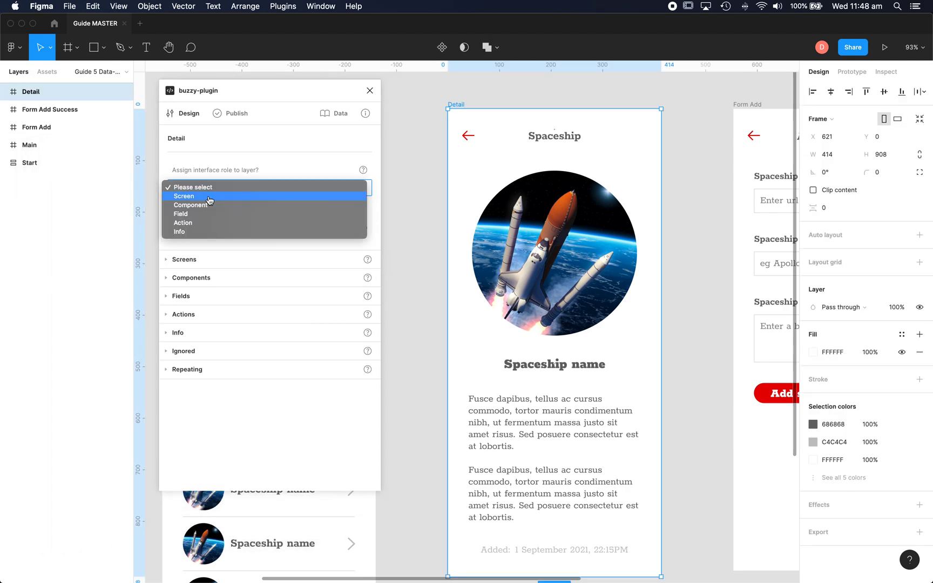
click(184, 197)
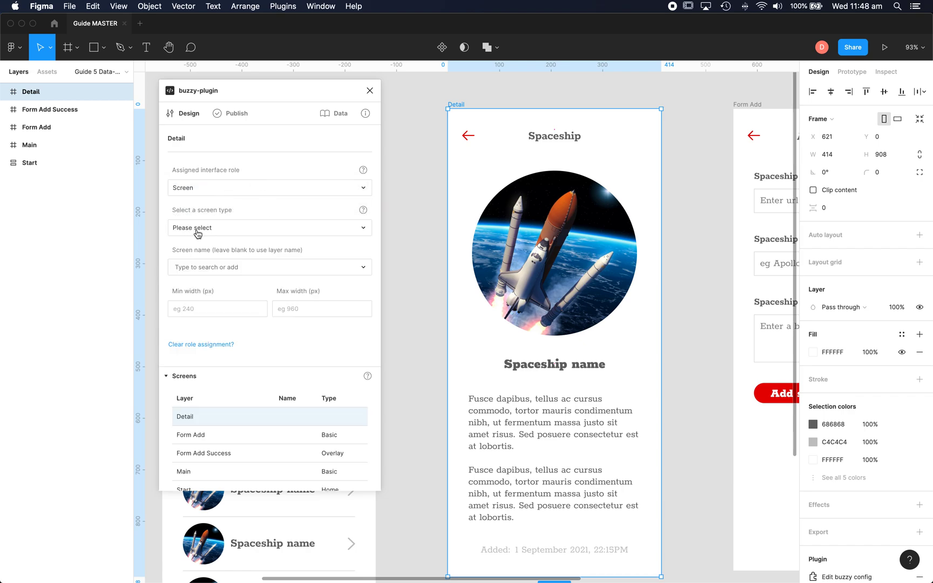
click(198, 227)
click(183, 236)
click(189, 308)
text(320)
click(289, 309)
text(960)
click(349, 349)
Make the Detail header's back arrow an action that navigates to the Main screen.
double_click(469, 136)
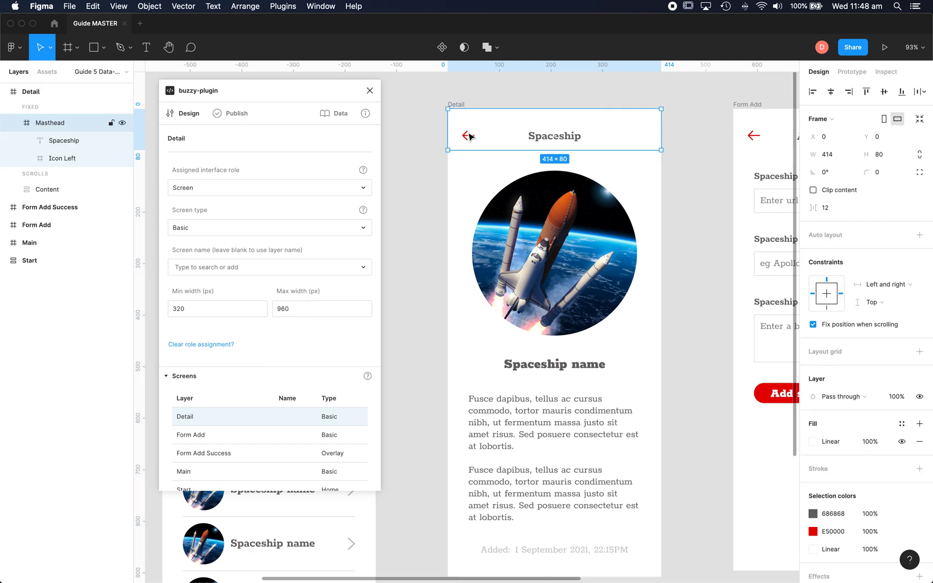
drag(320, 94, 354, 94)
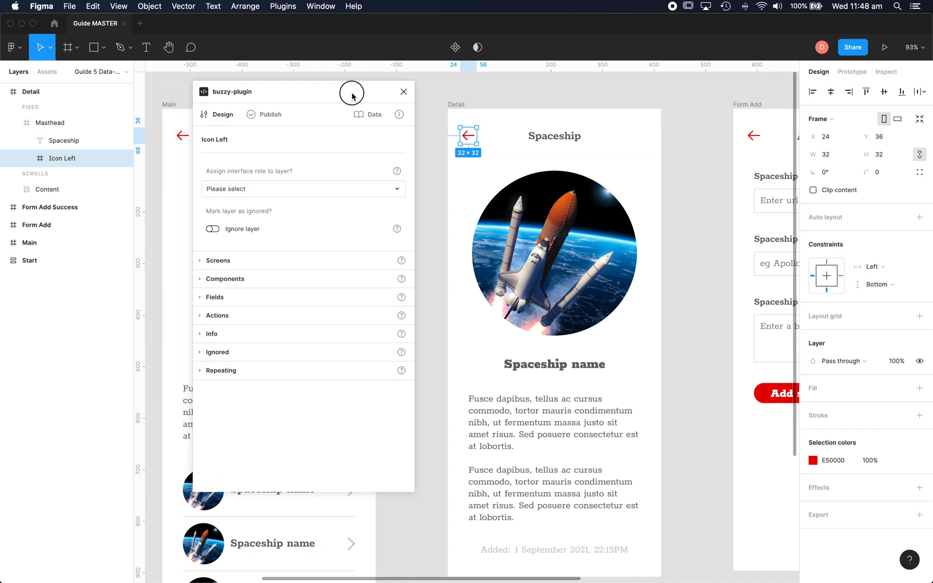
click(271, 191)
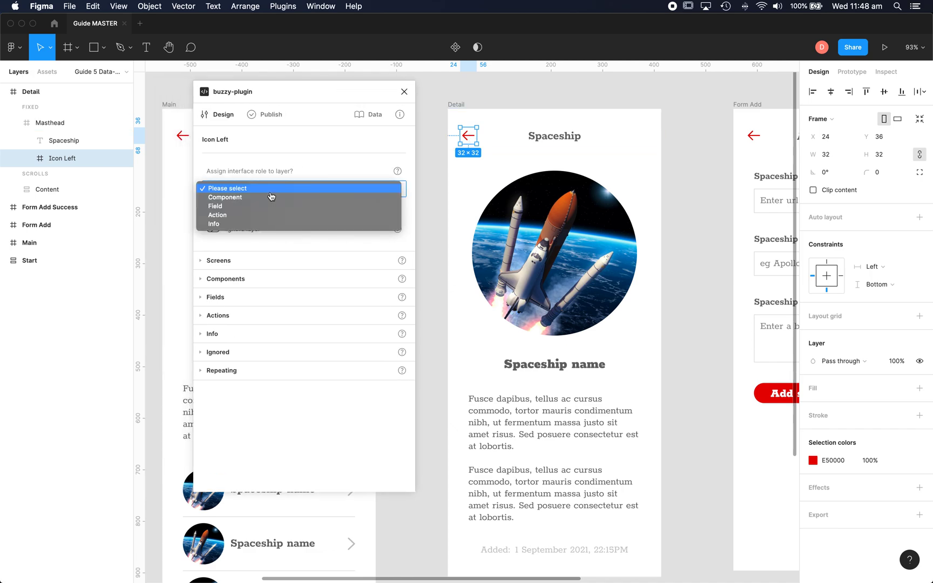
click(240, 217)
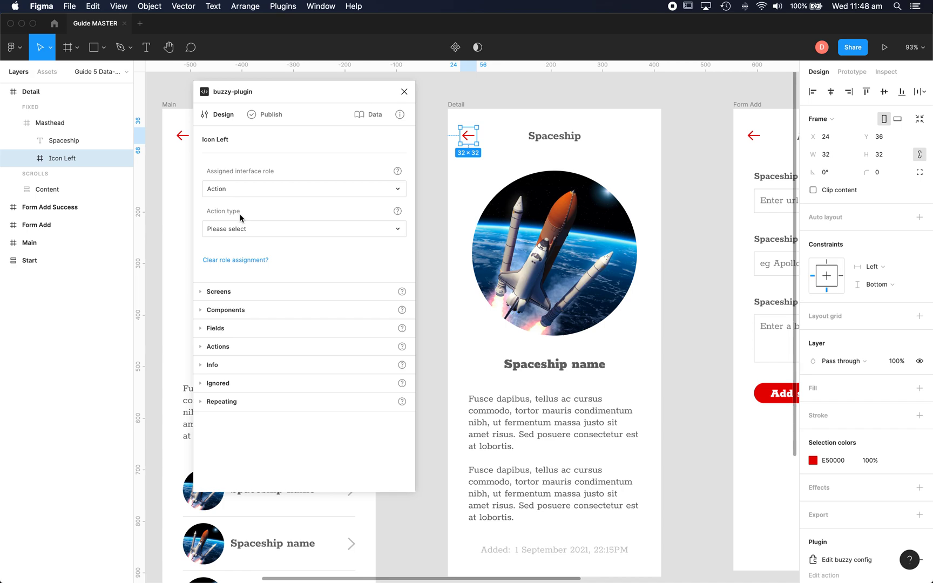
click(240, 229)
click(228, 246)
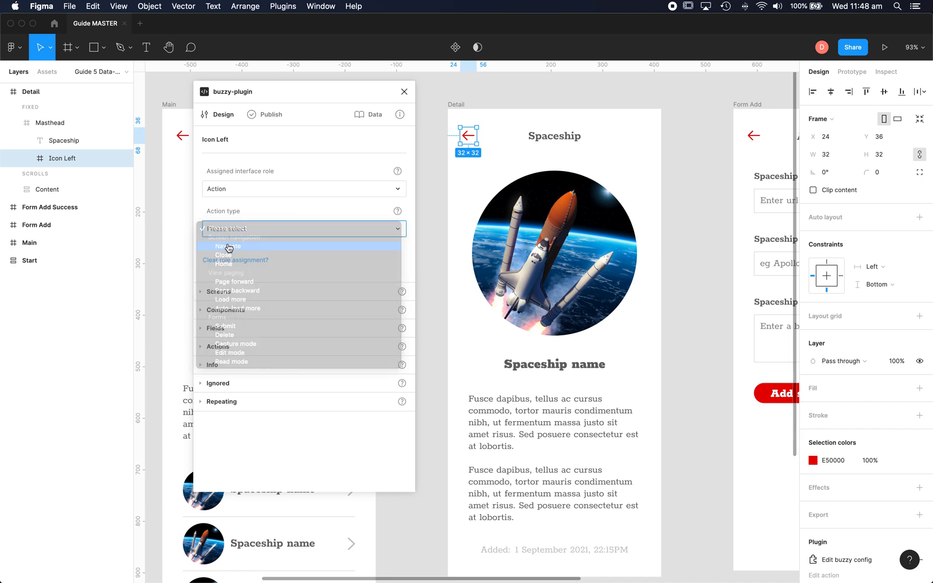
click(252, 270)
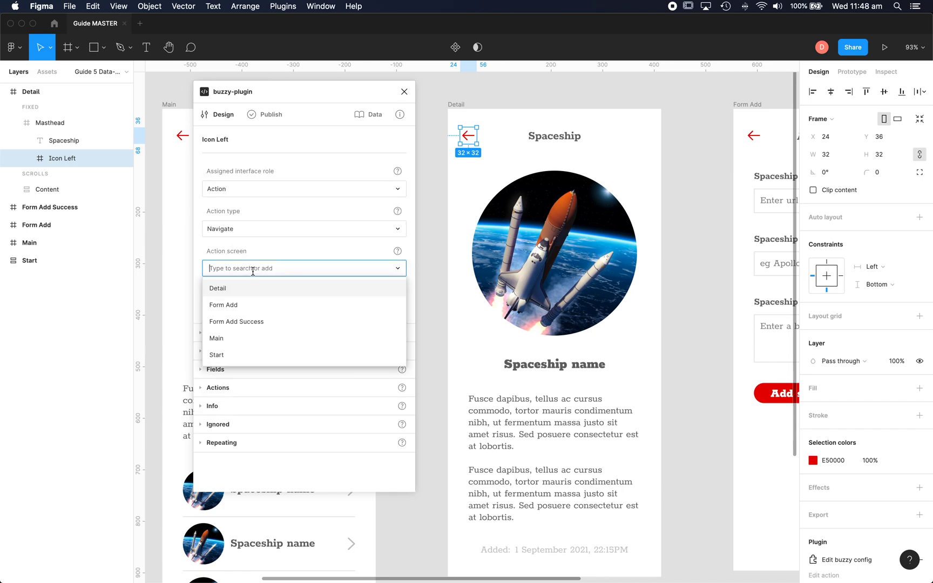
click(215, 339)
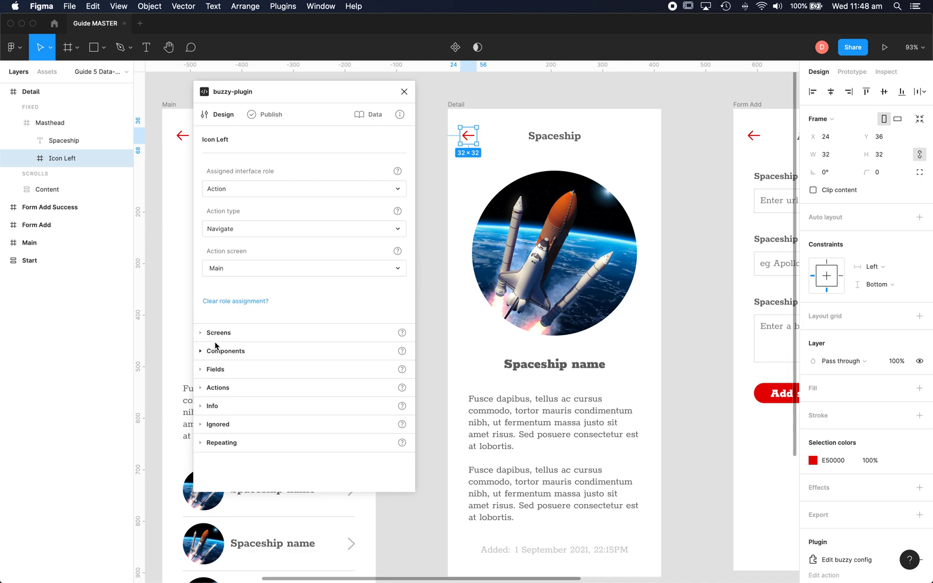
click(431, 264)
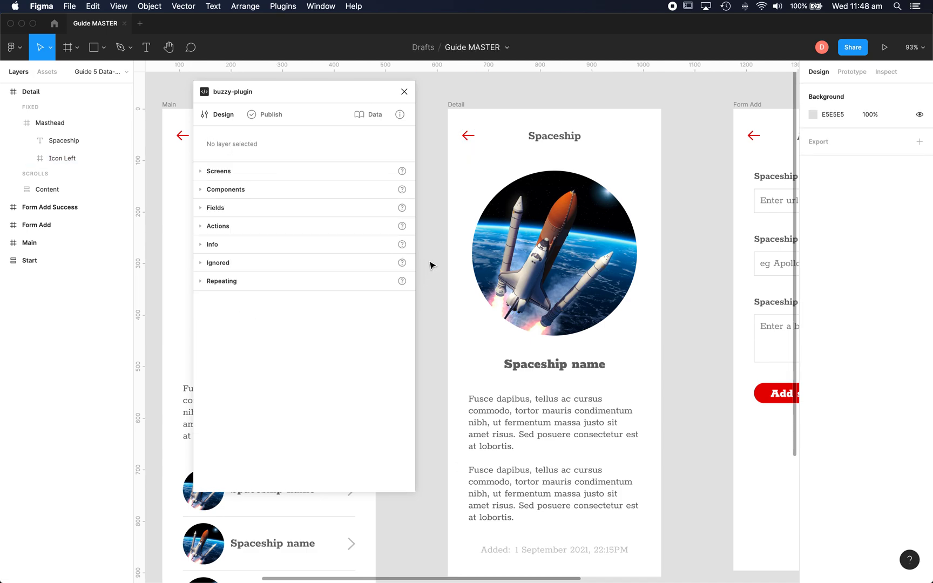
Drill into Spaceship menu > List on the Main screen to select the first spaceship Item.
drag(288, 93, 577, 93)
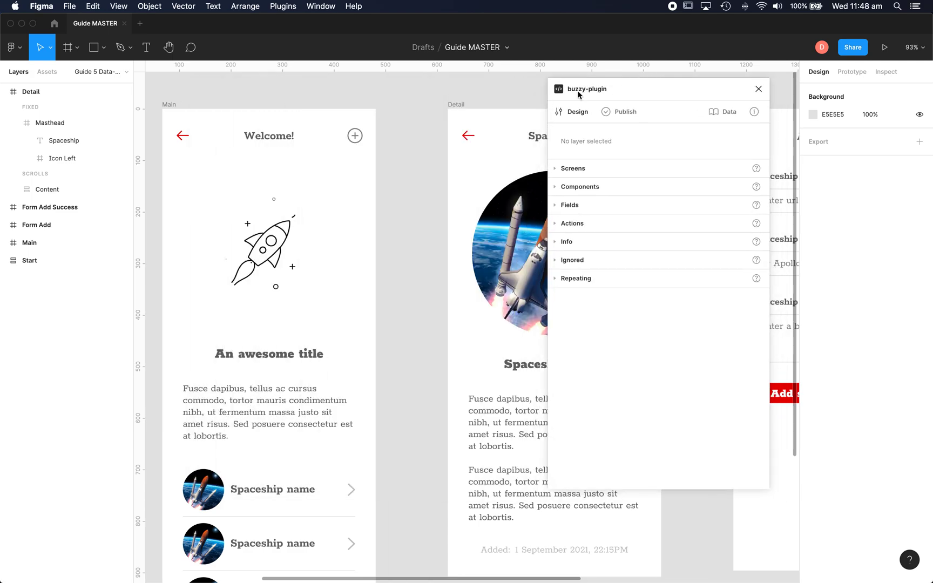
scroll(408, 197, right, 5)
scroll(408, 197, down, 8)
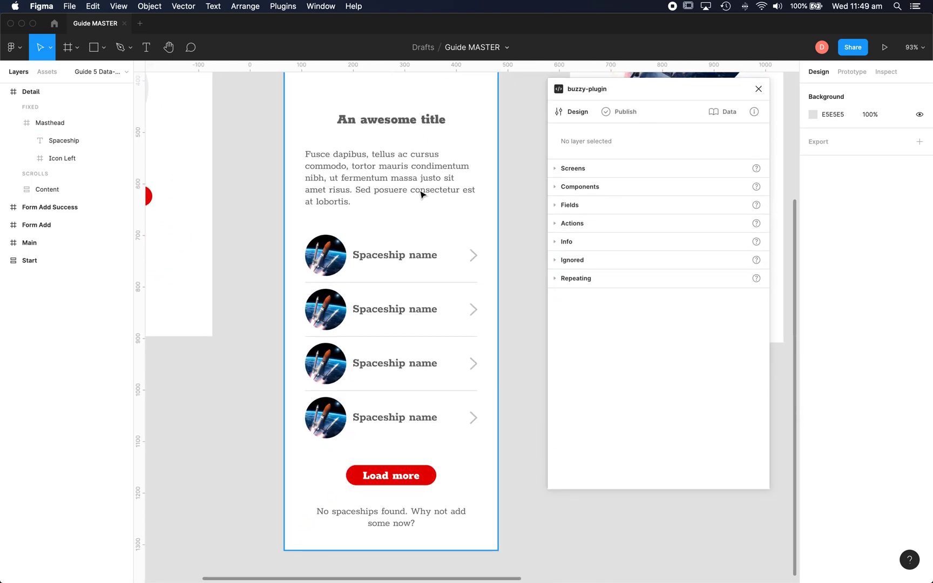
click(378, 255)
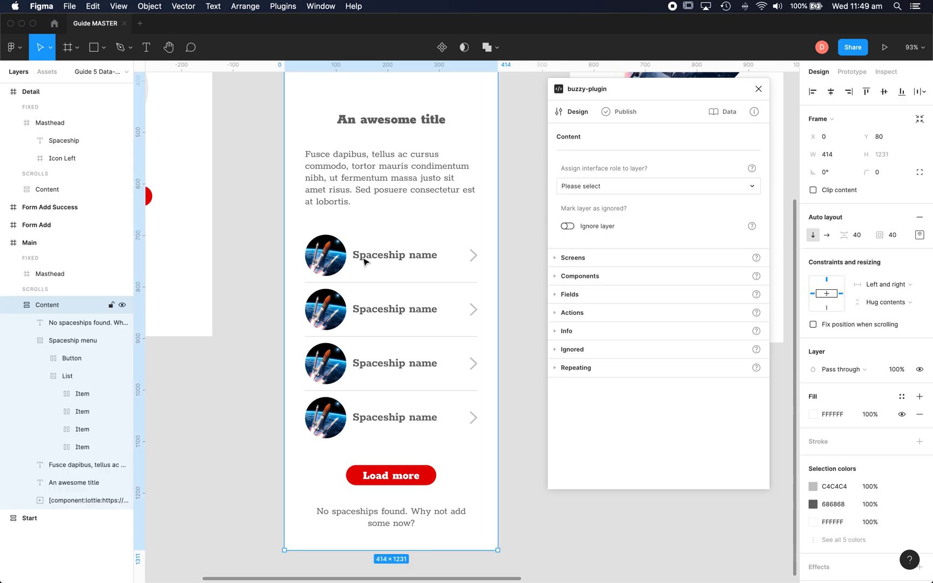
click(385, 256)
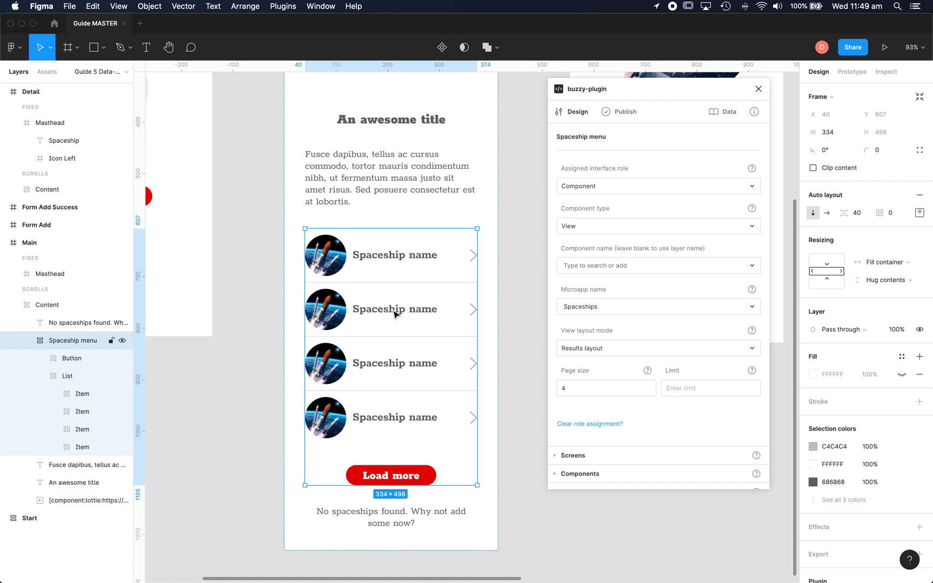
double_click(405, 314)
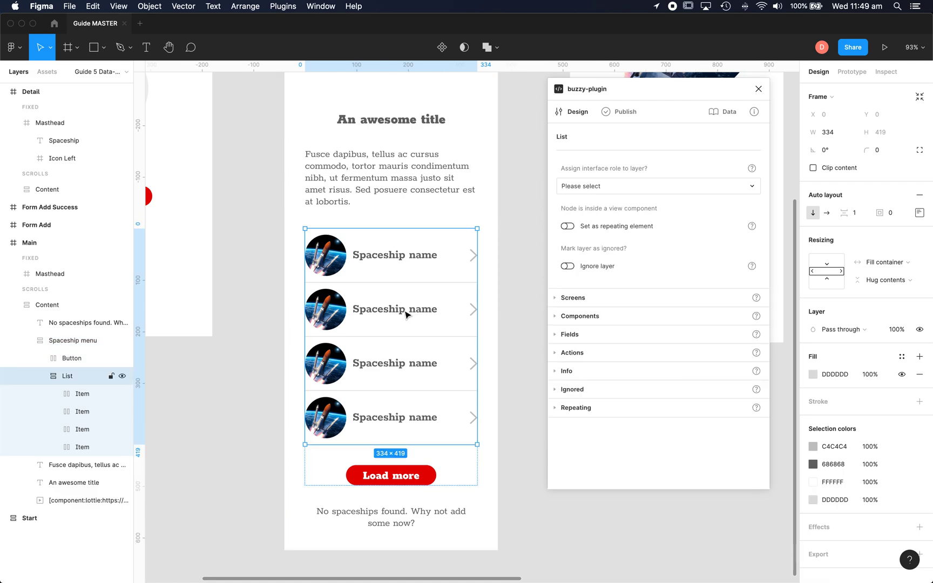
double_click(407, 314)
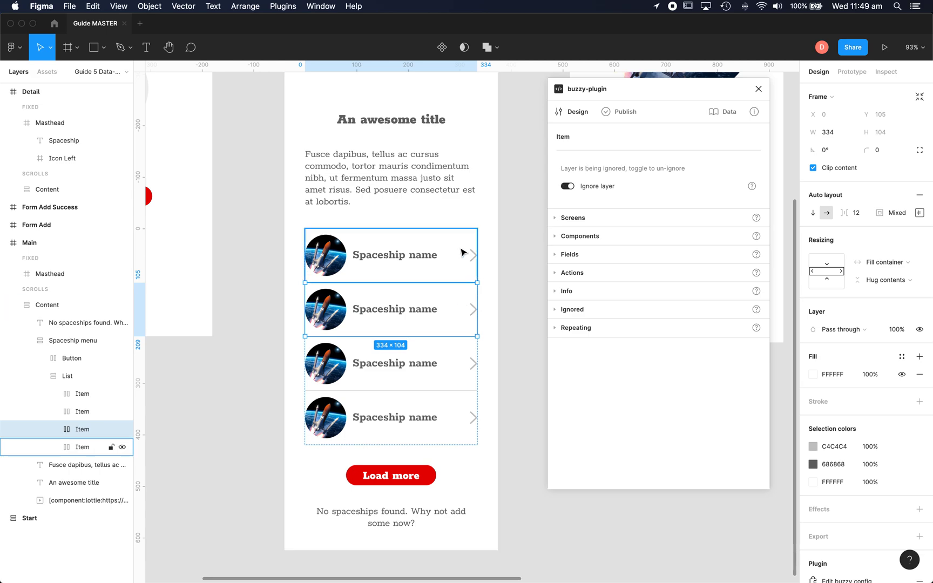
click(444, 255)
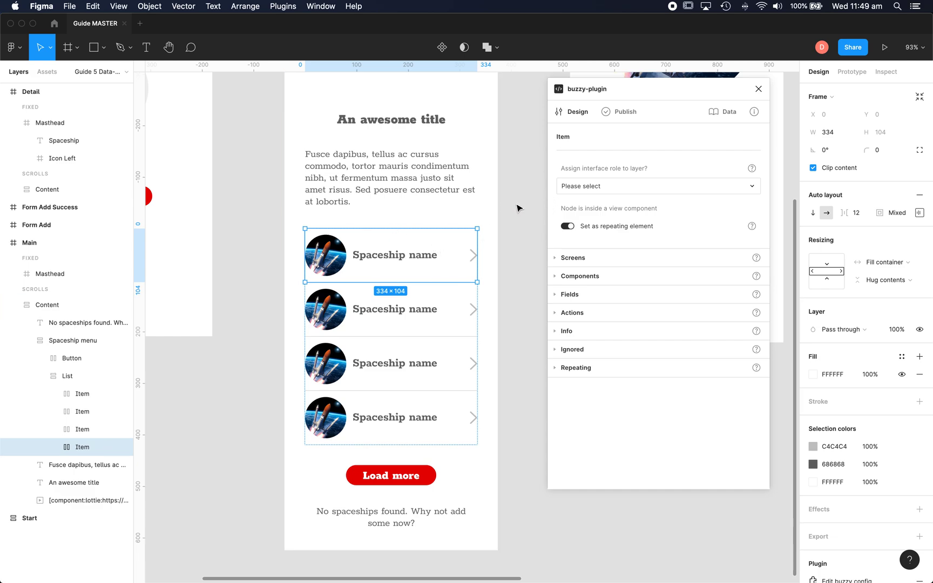
Give the list item the Action role with a Navigate action targeting the Detail screen.
click(615, 186)
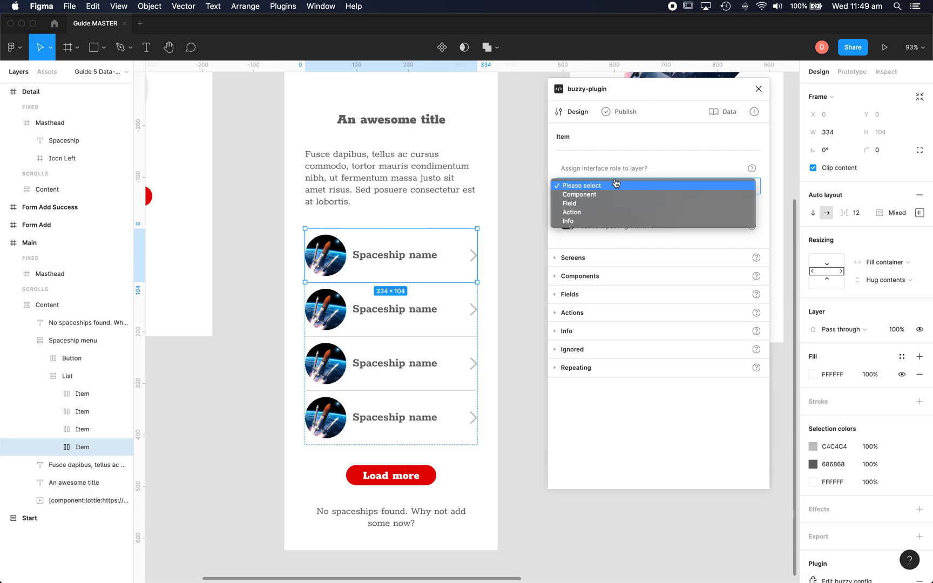
click(573, 213)
click(593, 224)
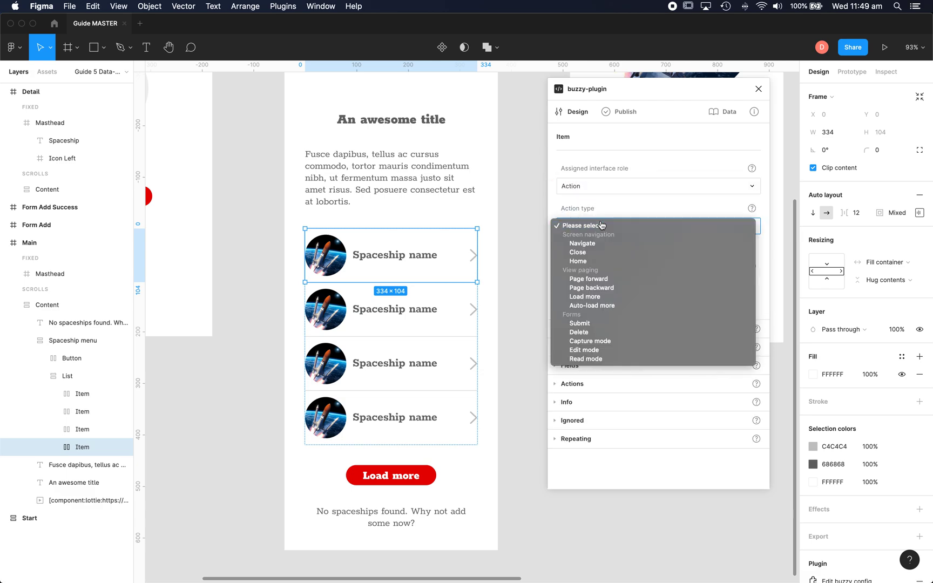
click(589, 243)
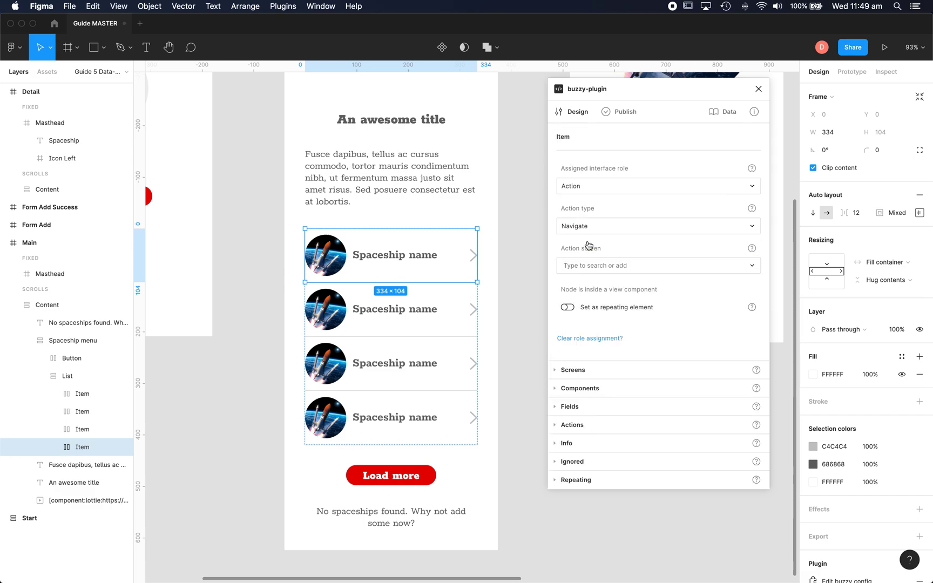
click(594, 268)
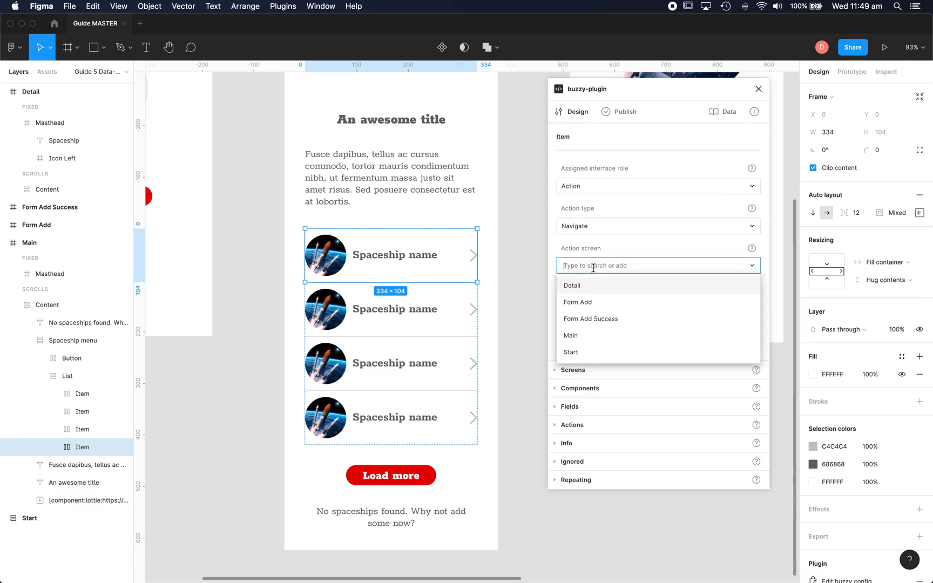
click(580, 286)
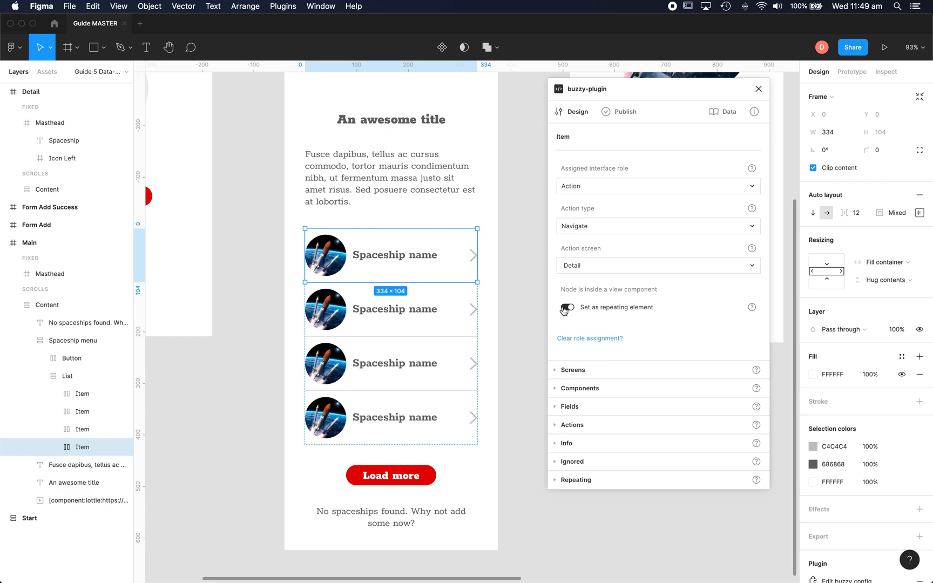
click(528, 281)
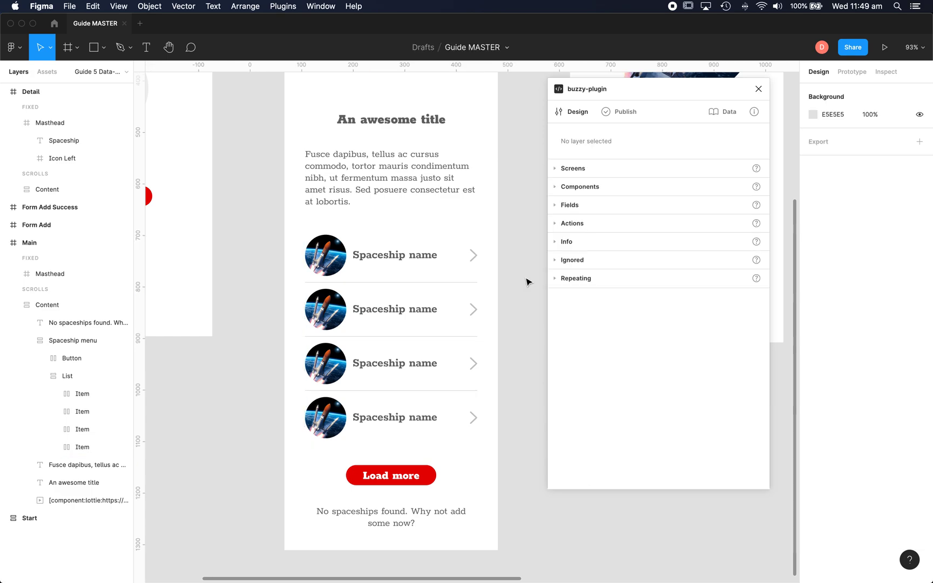
scroll(528, 281, up, 3)
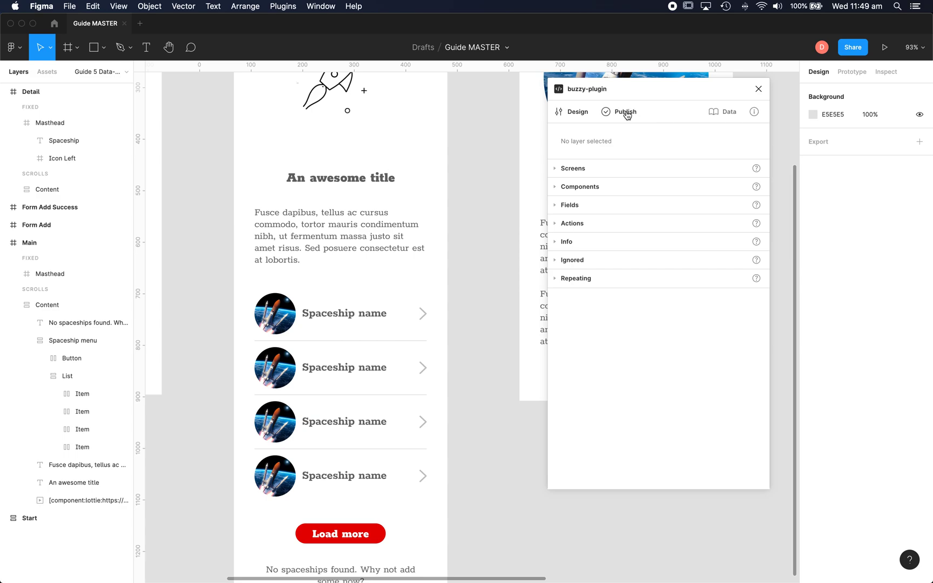
From the plugin's Publish section, run Update Buzzy app for Spaceships Ahoy.
click(625, 112)
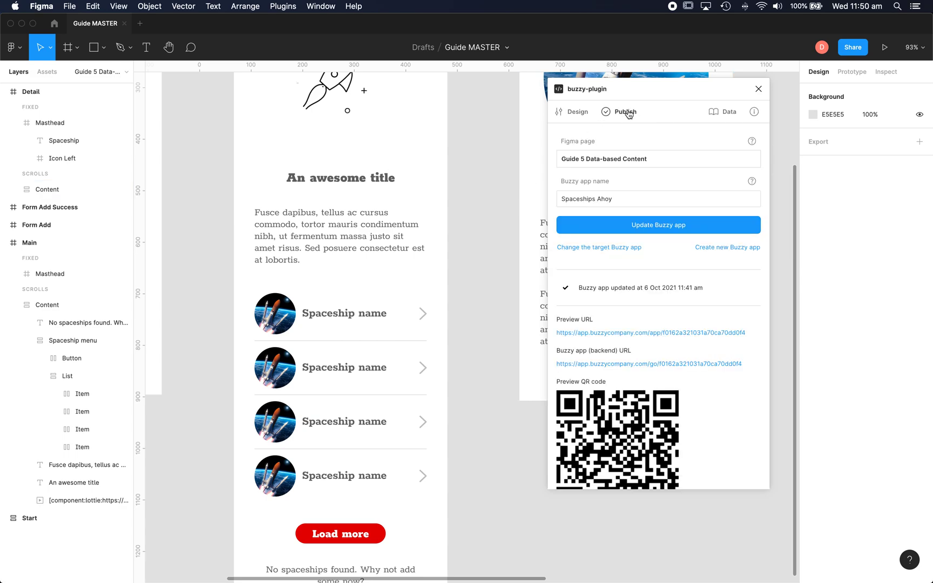
click(658, 223)
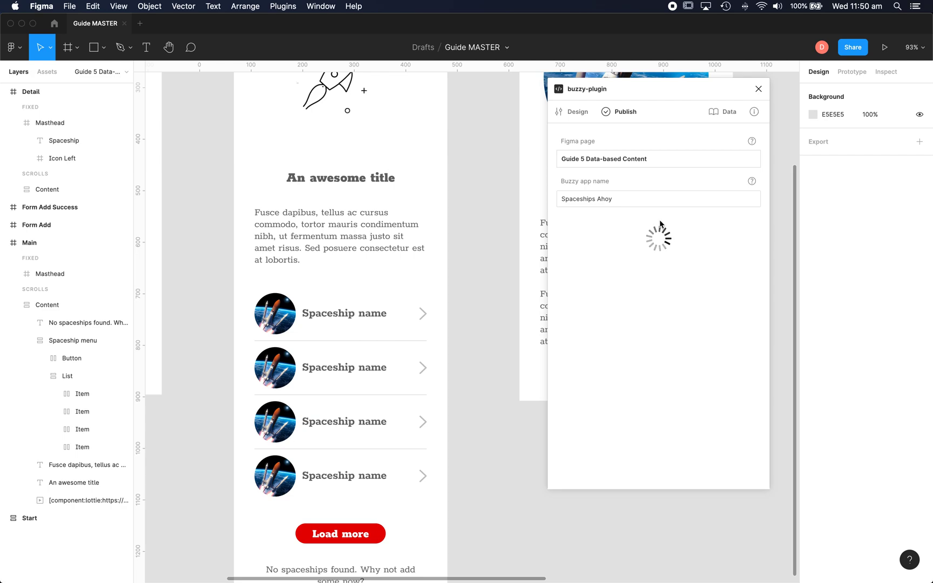
Reload the Chrome preview, open Serenity's detail page, and go back to the list.
key(super+Tab)
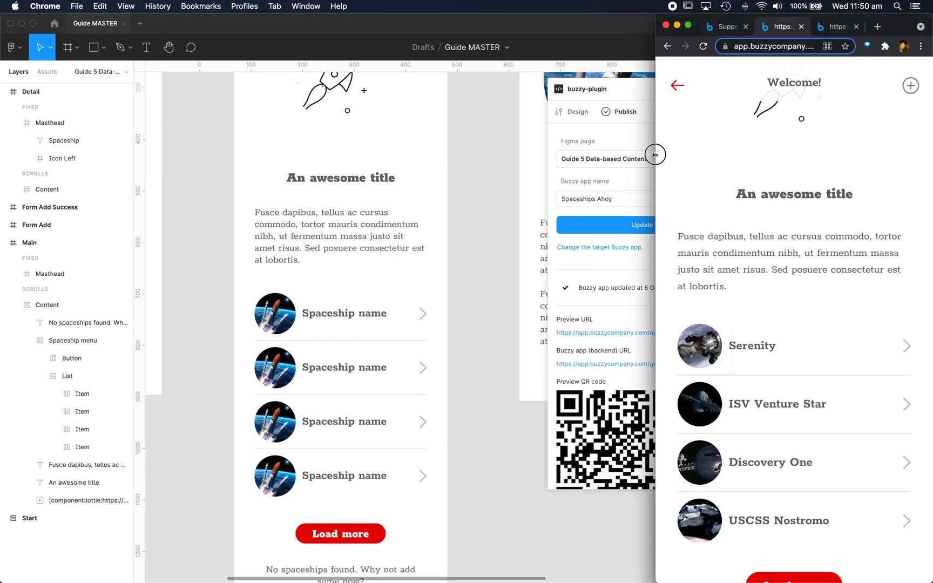
drag(654, 159, 522, 165)
click(569, 47)
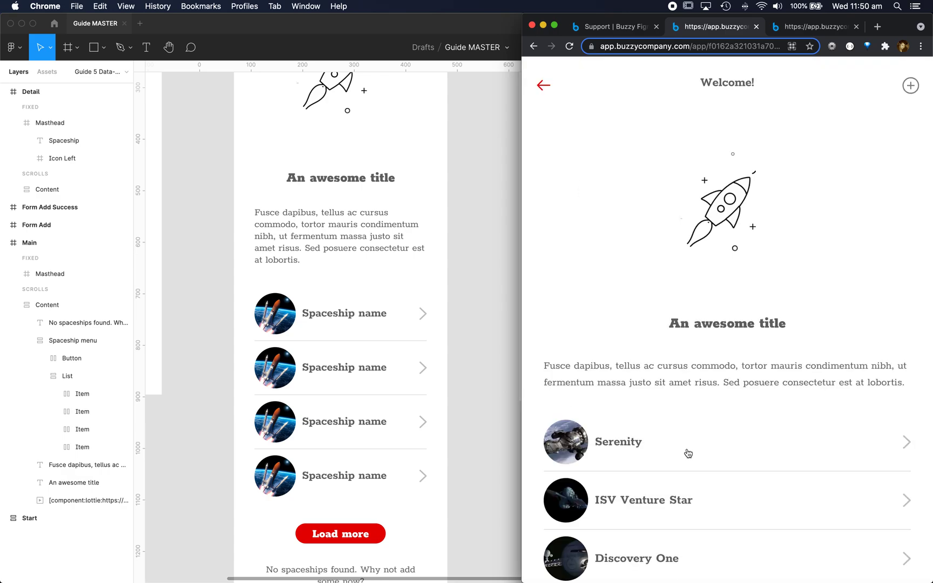
scroll(714, 452, down, 4)
scroll(714, 465, down, 3)
scroll(714, 465, down, 1)
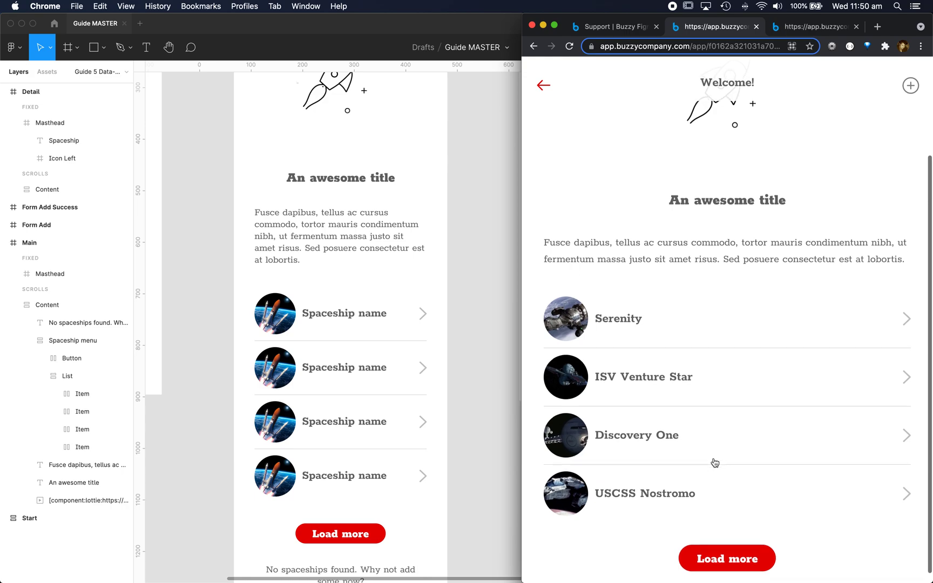
click(848, 318)
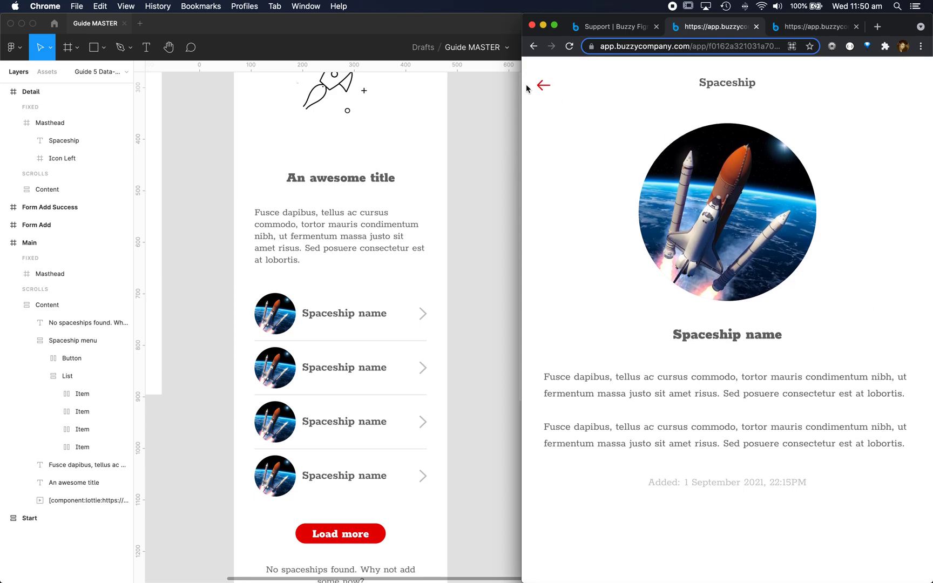
click(543, 86)
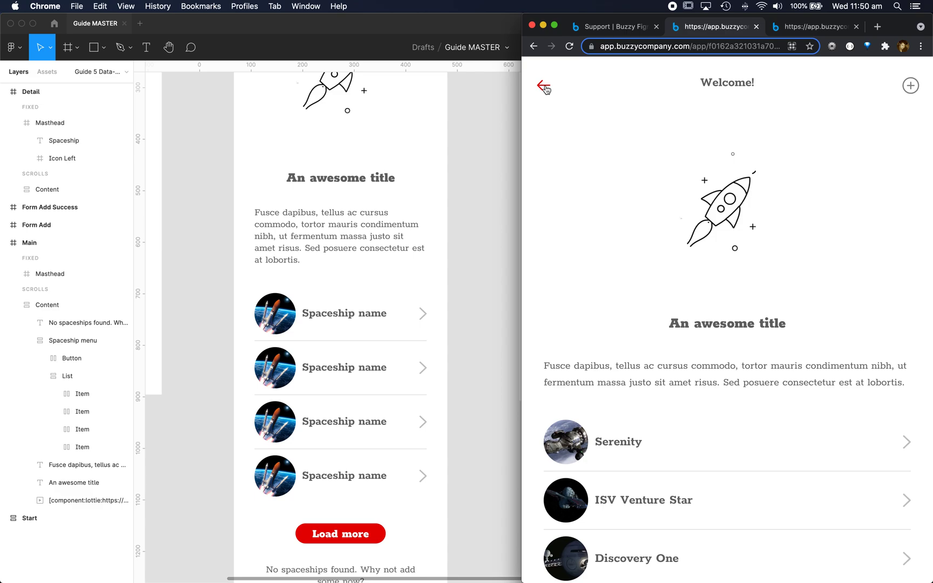
Back in Figma, select the Detail screen's Content frame and its 'Spaceship name' heading.
click(481, 117)
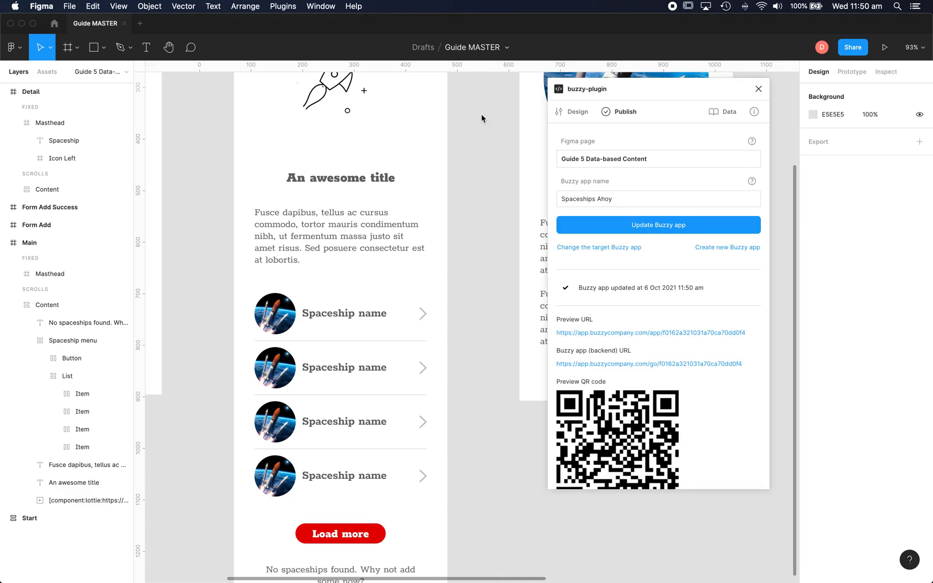
scroll(481, 114, up, 3)
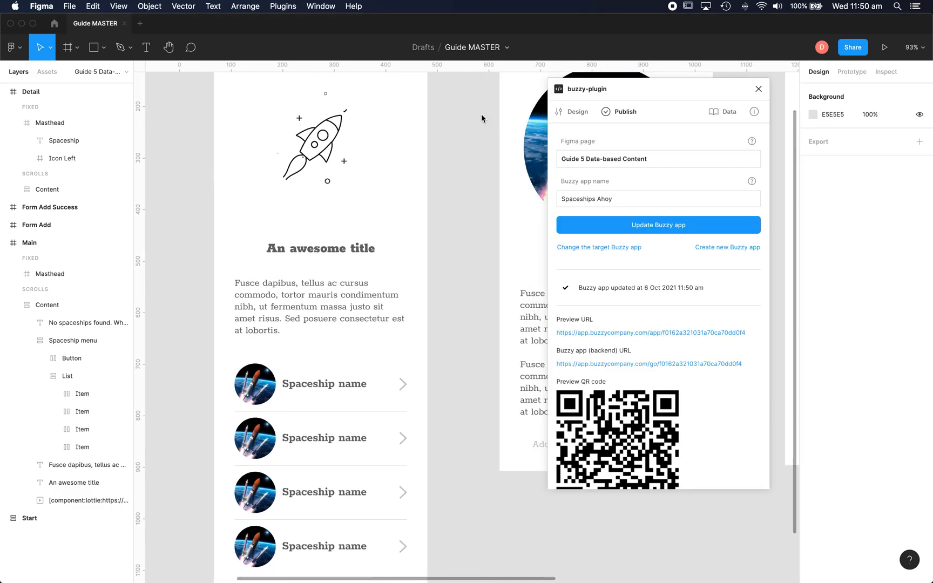
scroll(481, 114, up, 3)
scroll(481, 114, right, 3)
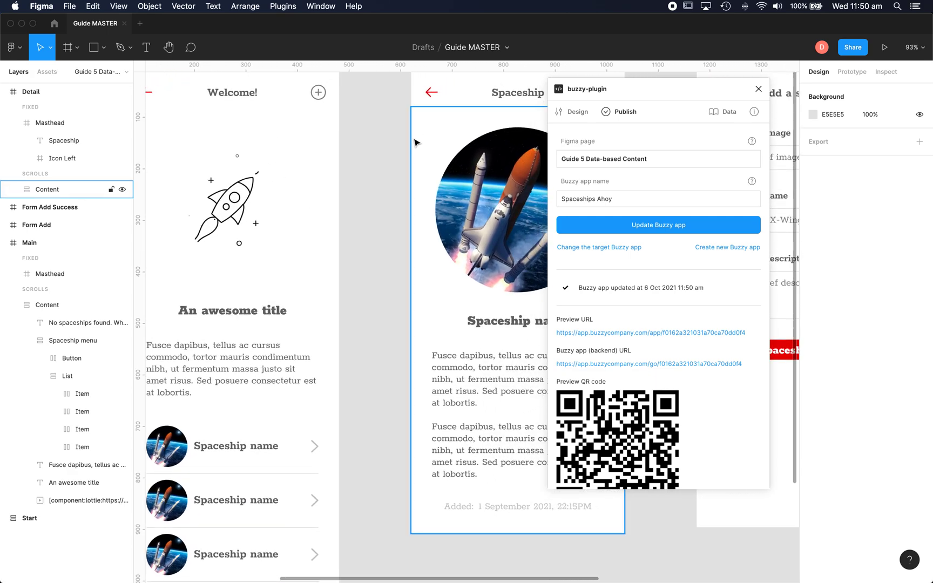
scroll(379, 173, down, 2)
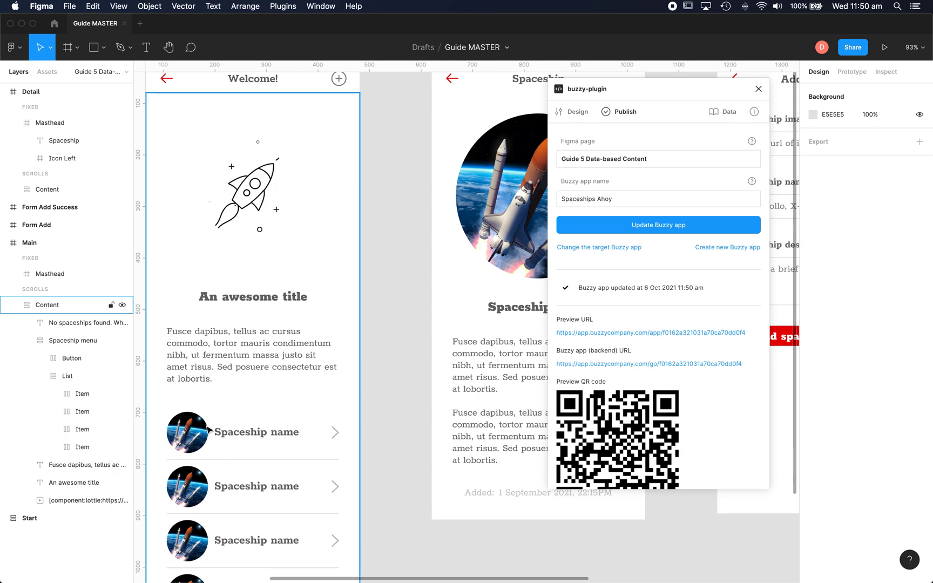
click(393, 255)
scroll(407, 261, right, 5)
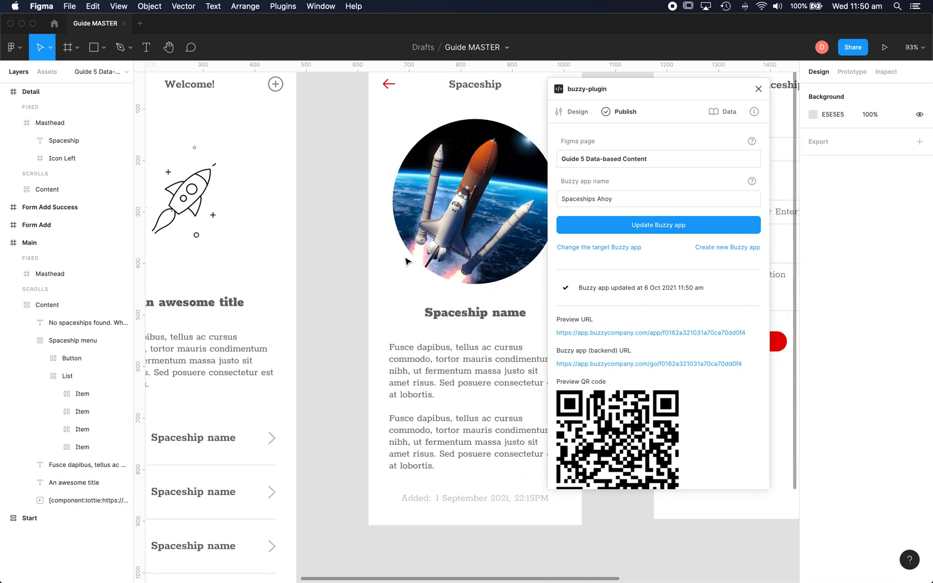
scroll(407, 261, right, 5)
scroll(380, 328, right, 5)
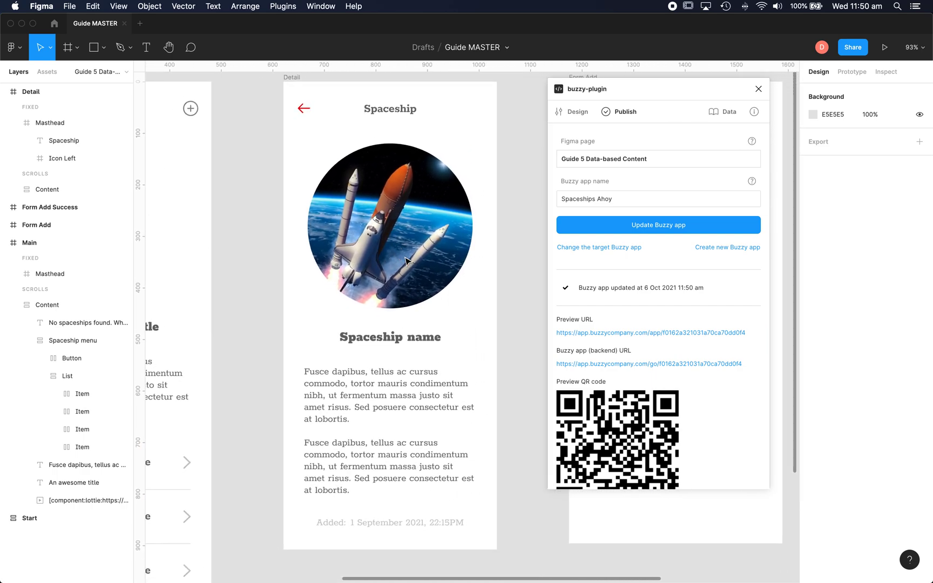
click(356, 443)
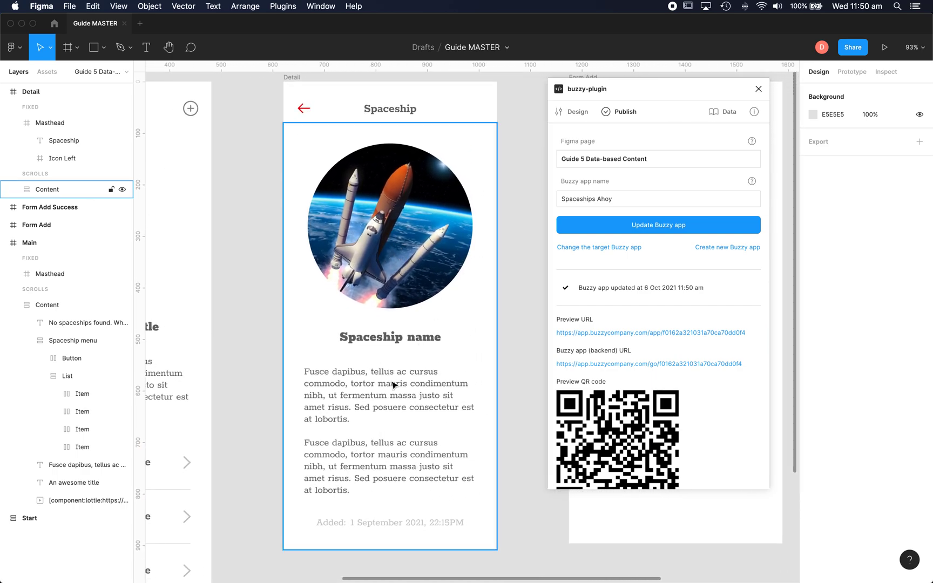
double_click(420, 339)
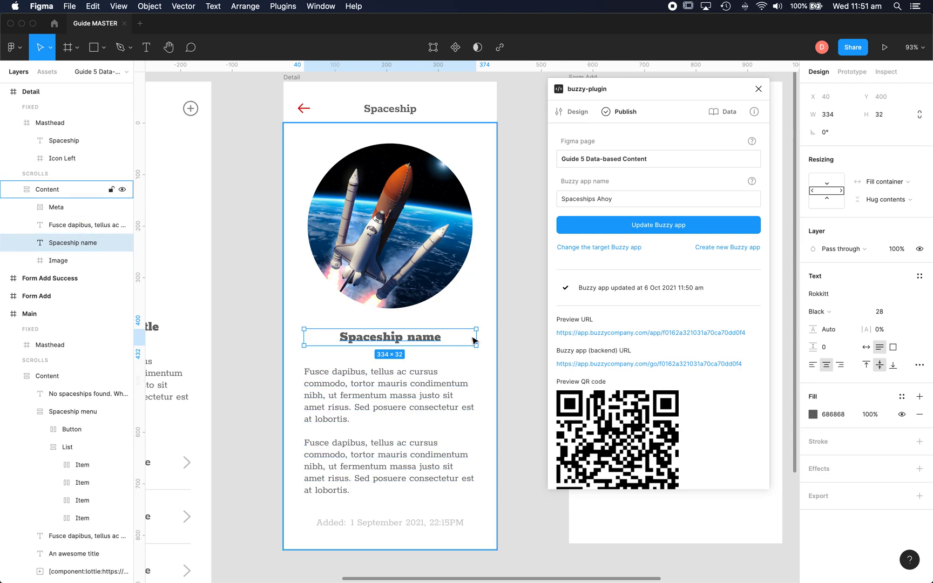
Make the heading a Plain text field in Summary mode, bound to Spaceships > Spaceship name.
click(576, 112)
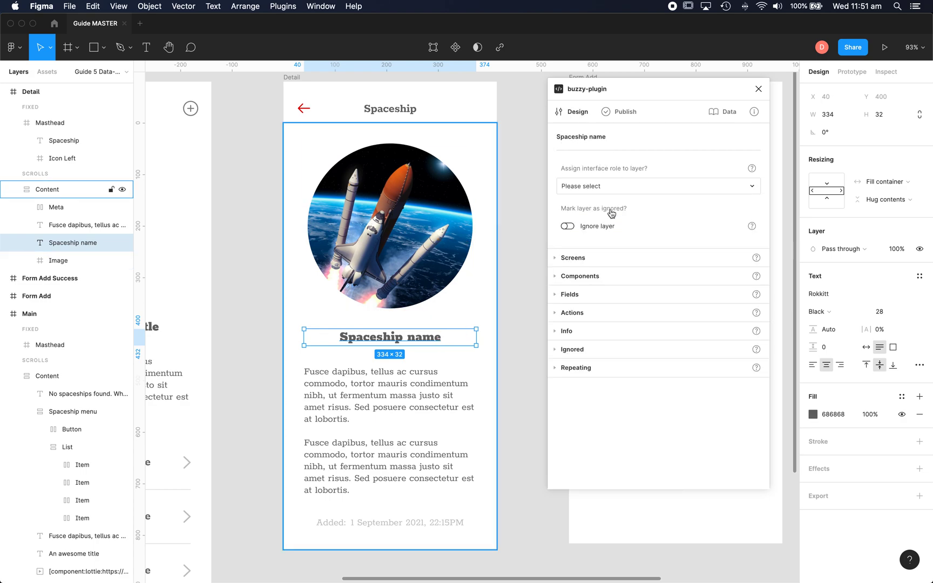
click(623, 187)
click(570, 204)
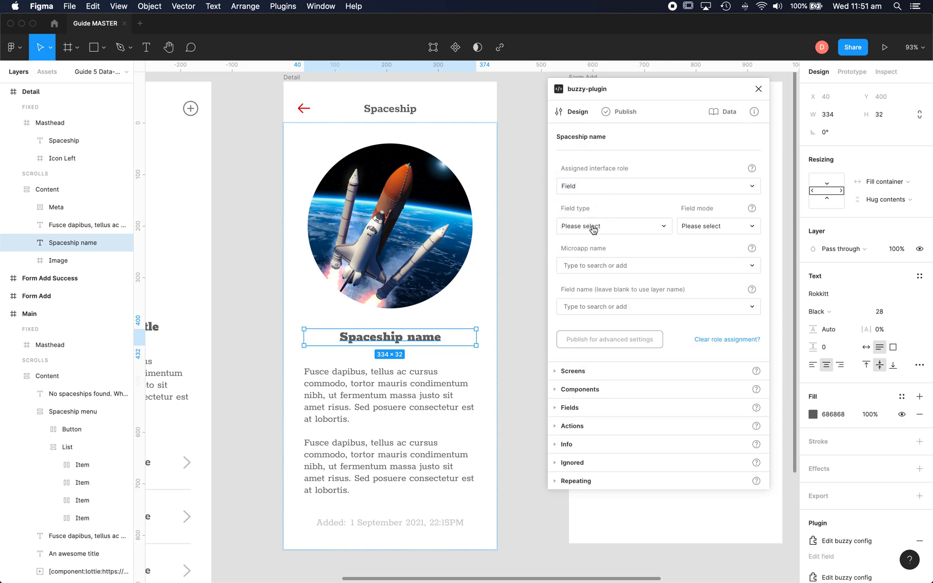
click(593, 227)
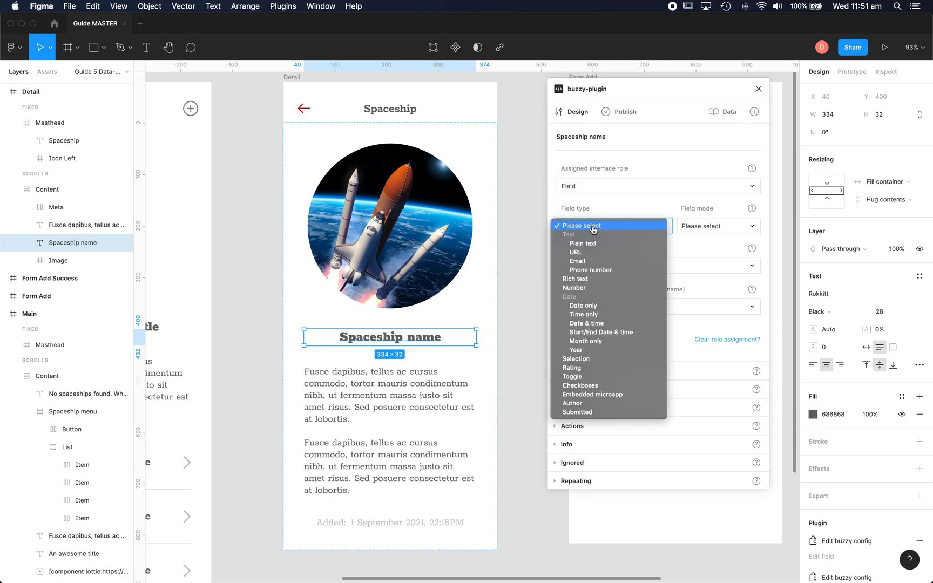
click(585, 244)
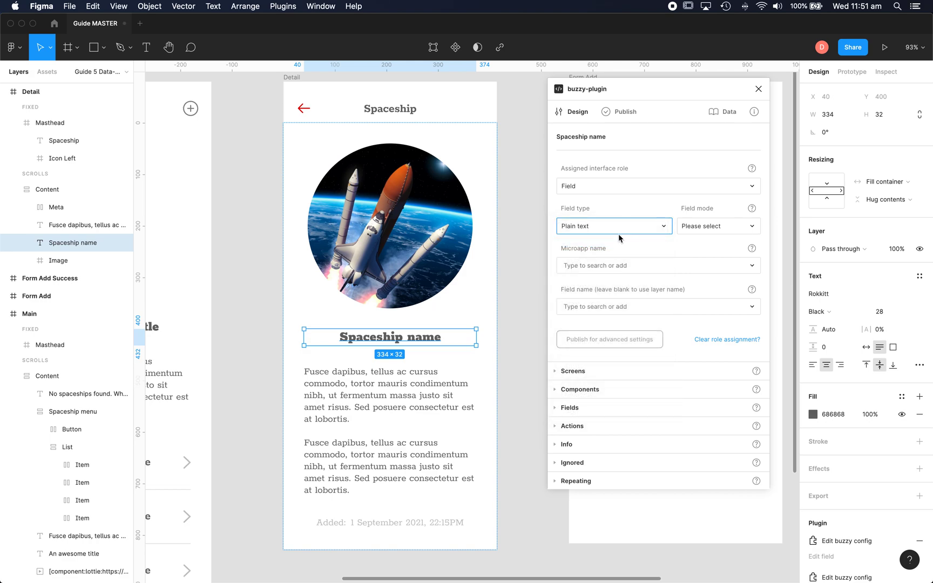
click(720, 227)
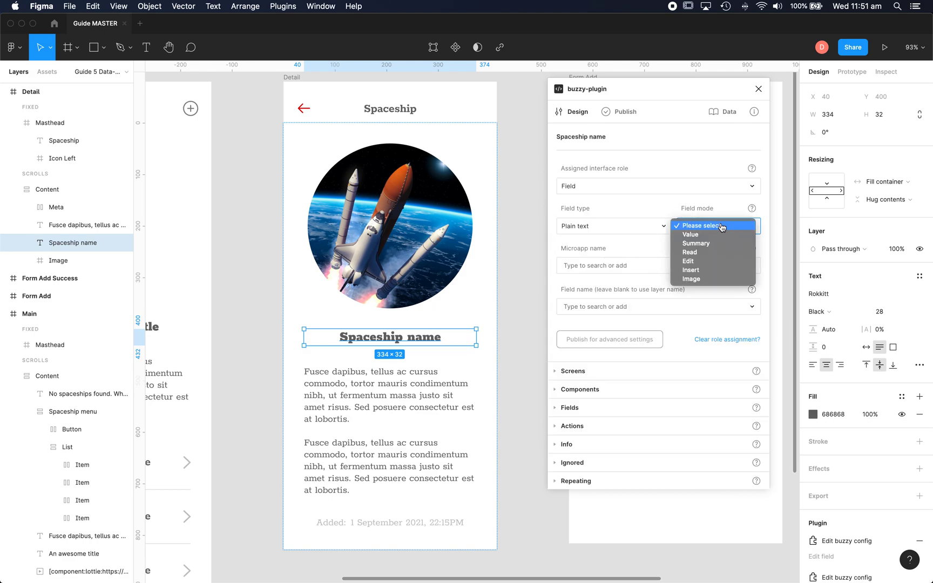
click(696, 243)
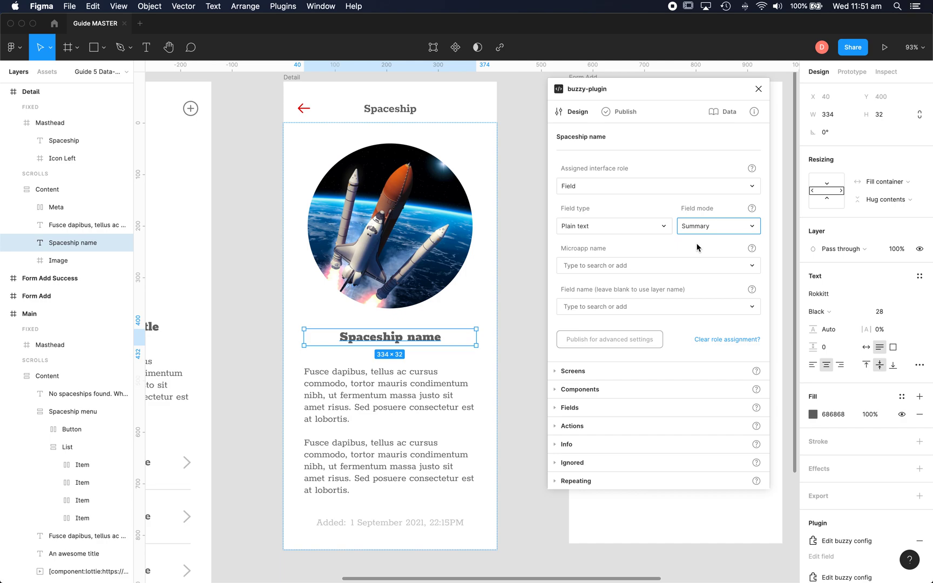
click(617, 266)
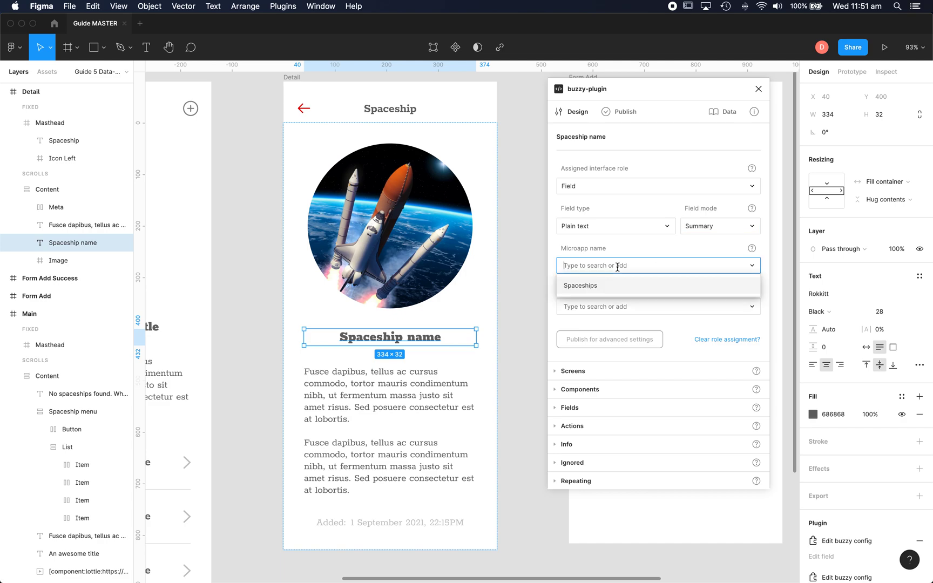
click(583, 286)
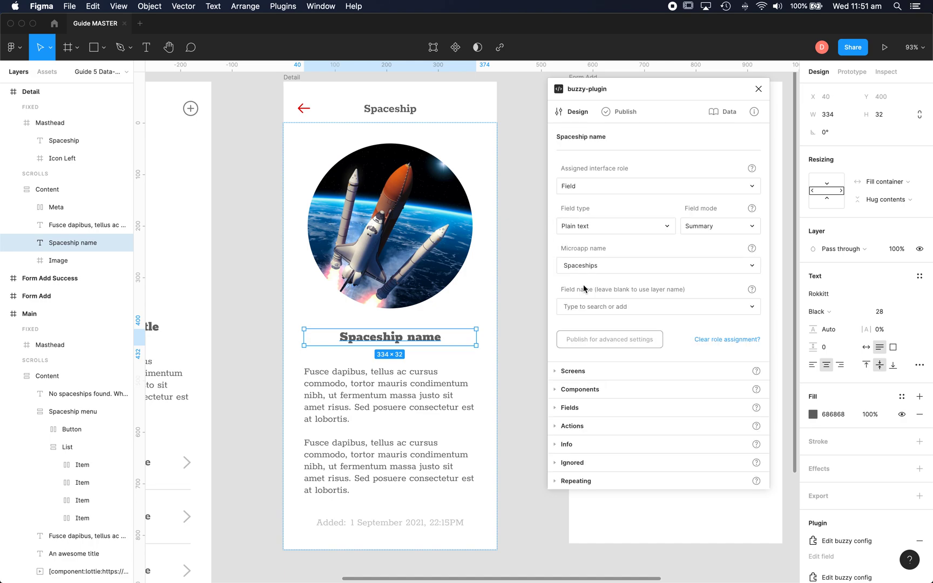
click(630, 309)
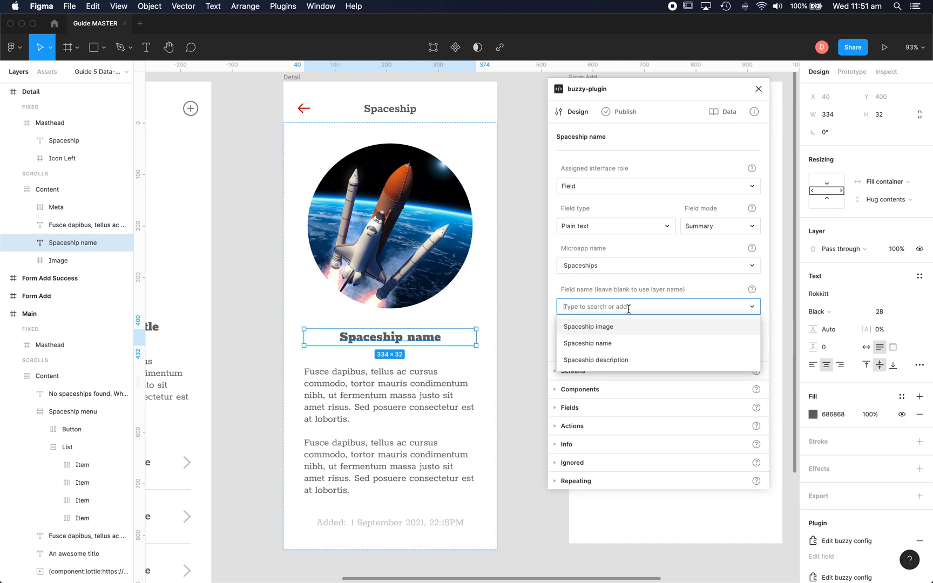
click(600, 344)
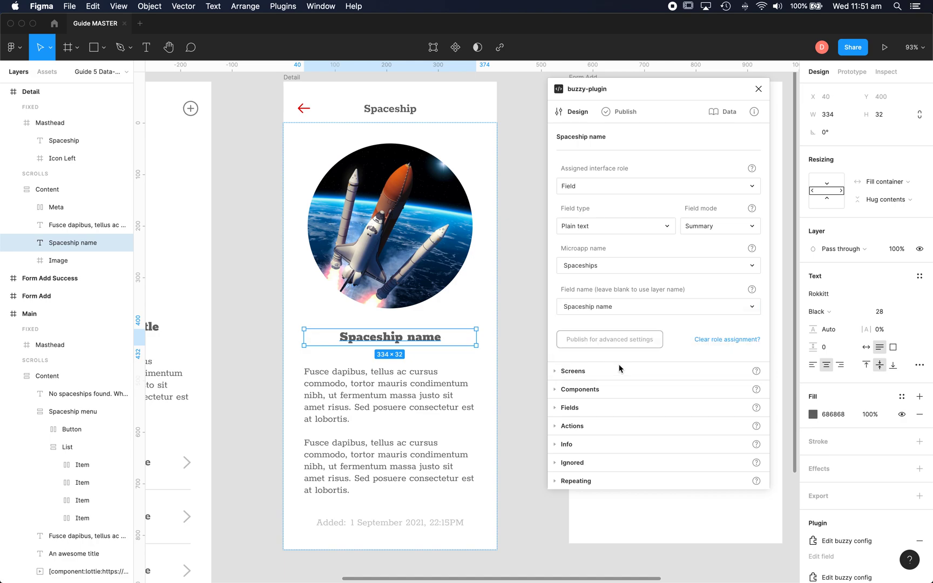
click(516, 345)
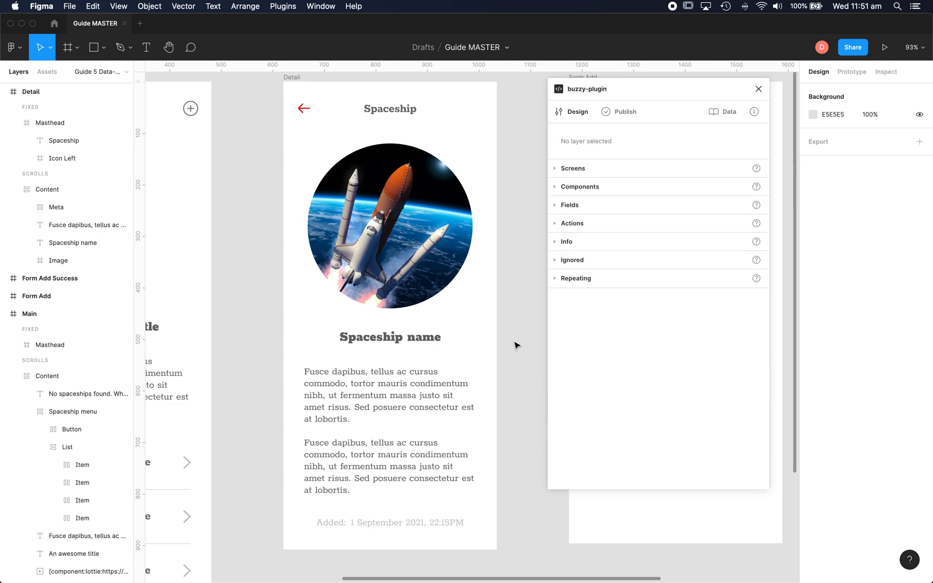
Make the description paragraph a Plain text Summary field bound to Spaceships > Spaceship description.
double_click(387, 383)
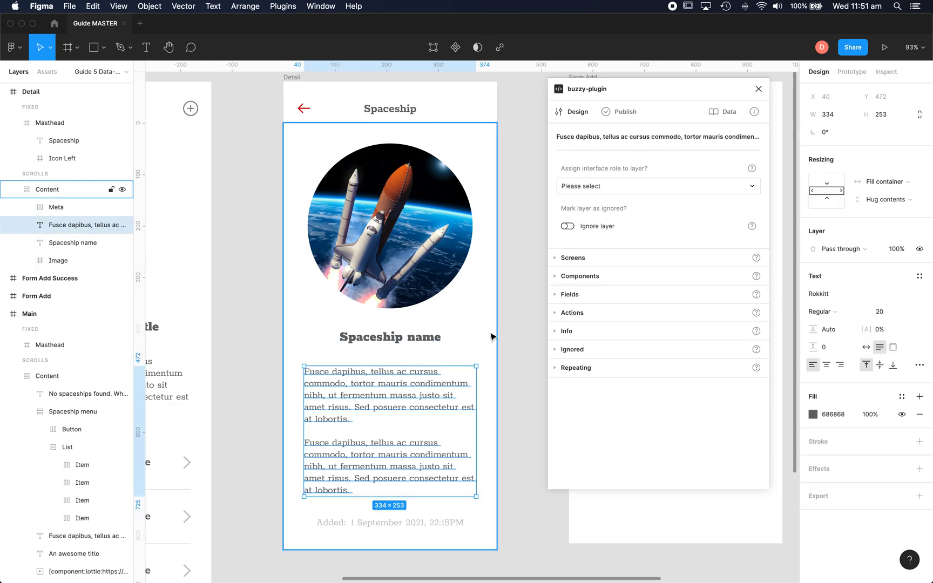
click(589, 187)
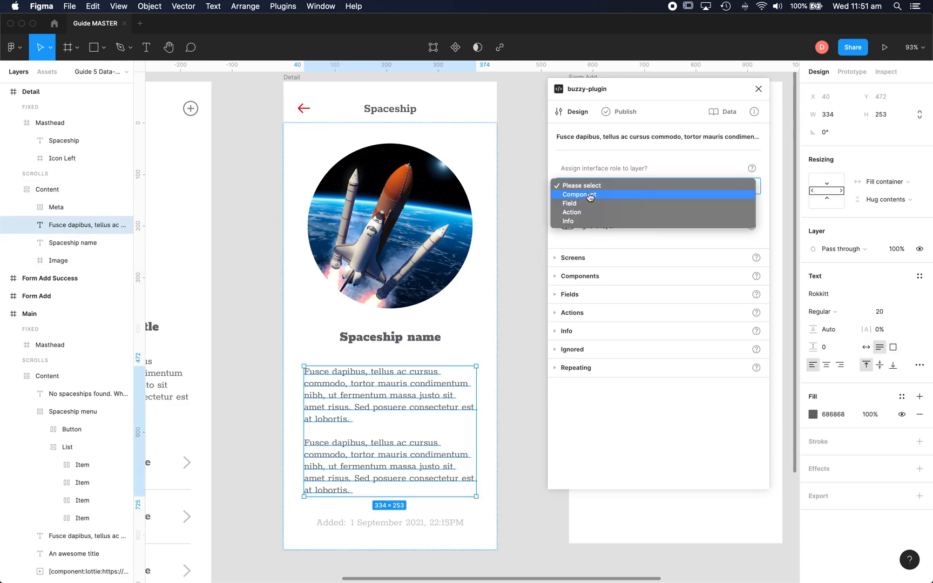
click(575, 211)
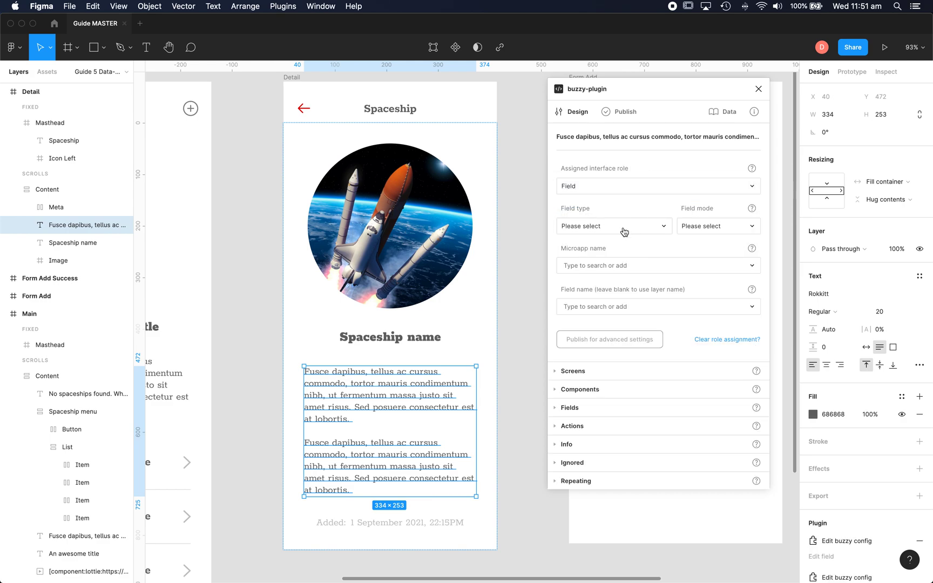
click(624, 228)
click(702, 246)
click(719, 227)
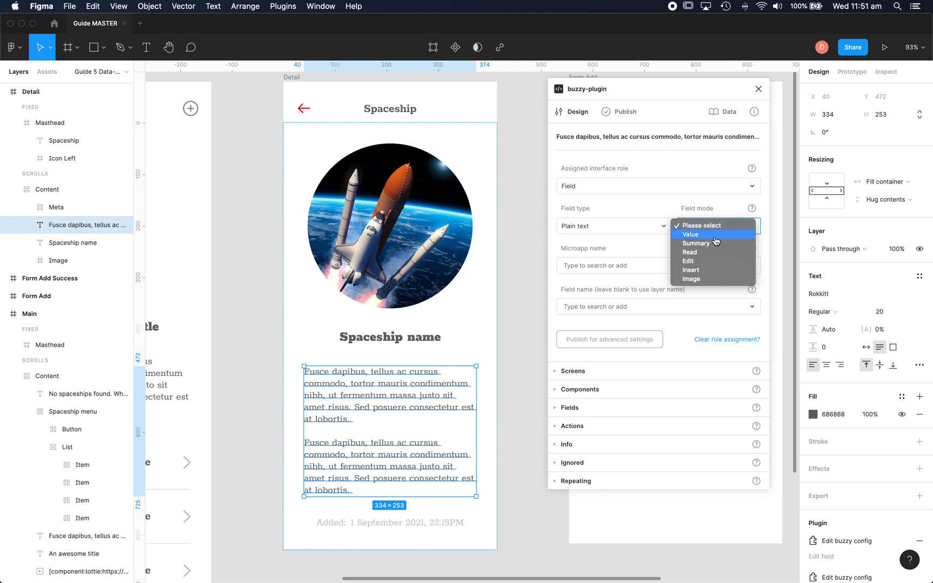
click(697, 243)
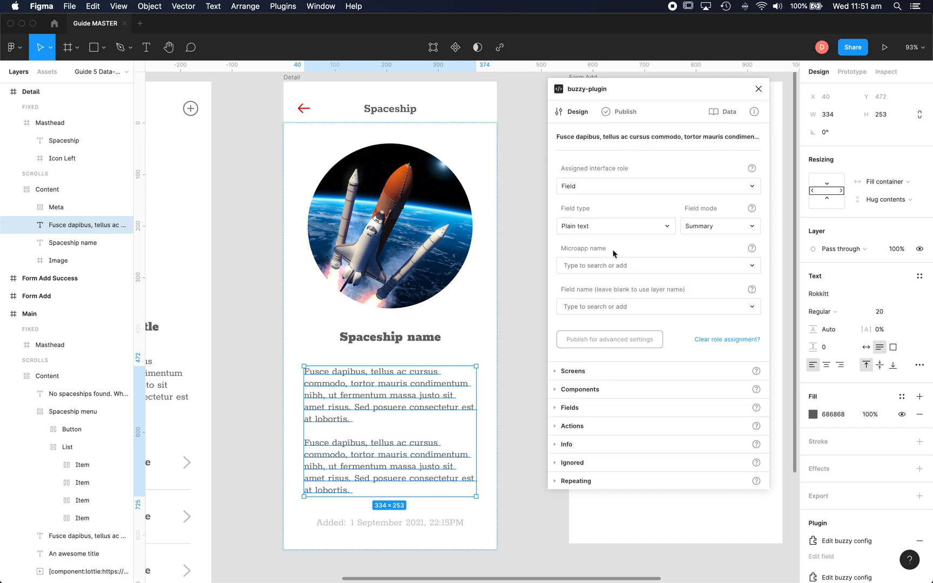
click(599, 266)
click(580, 285)
click(585, 307)
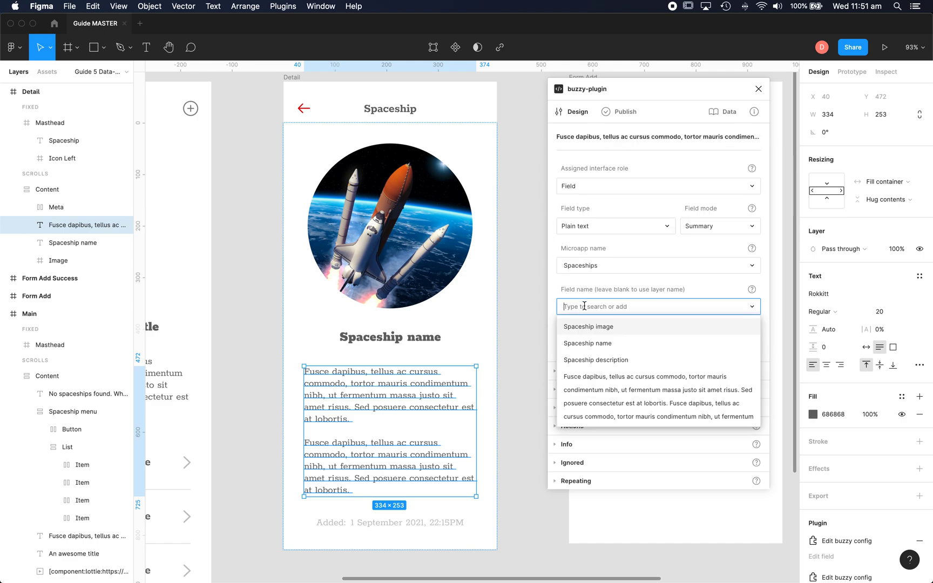
click(596, 360)
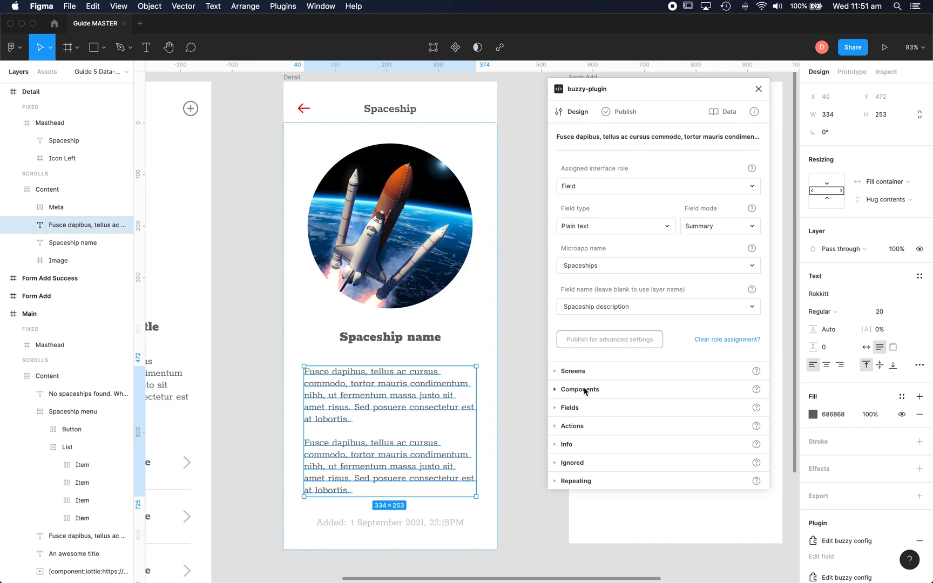
Expand, then collapse, the plugin's Fields table of Spaceships image, name and description bindings.
click(557, 408)
scroll(626, 428, down, 5)
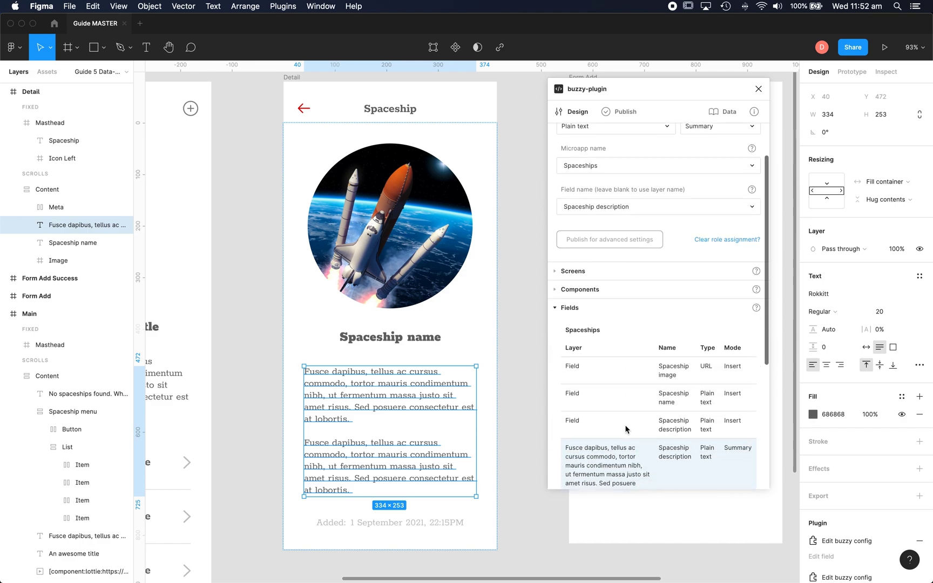
scroll(626, 429, down, 3)
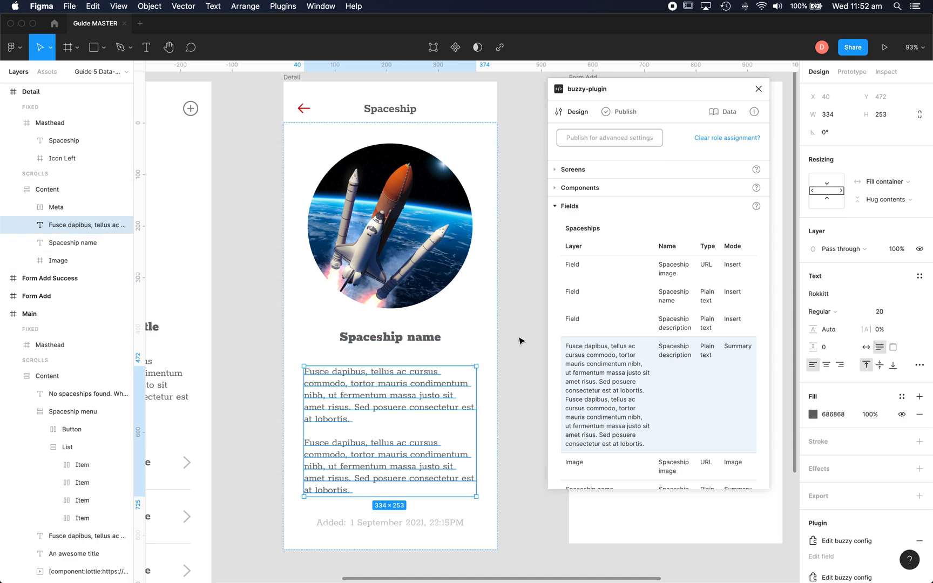
scroll(520, 341, up, 1)
scroll(571, 270, up, 3)
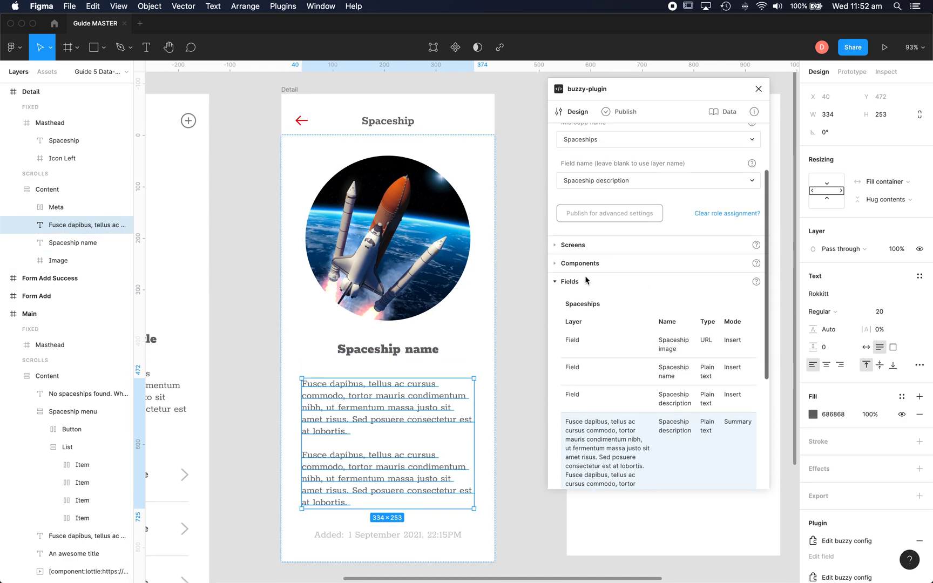
click(557, 283)
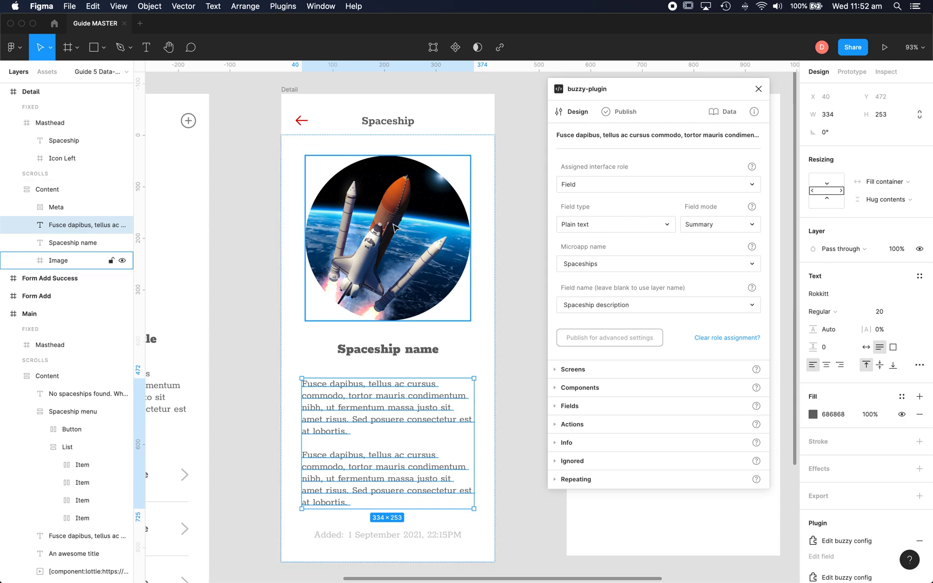
Make the Detail screen's spaceship picture layer a URL-type field.
mouse_move(59, 260)
click(25, 260)
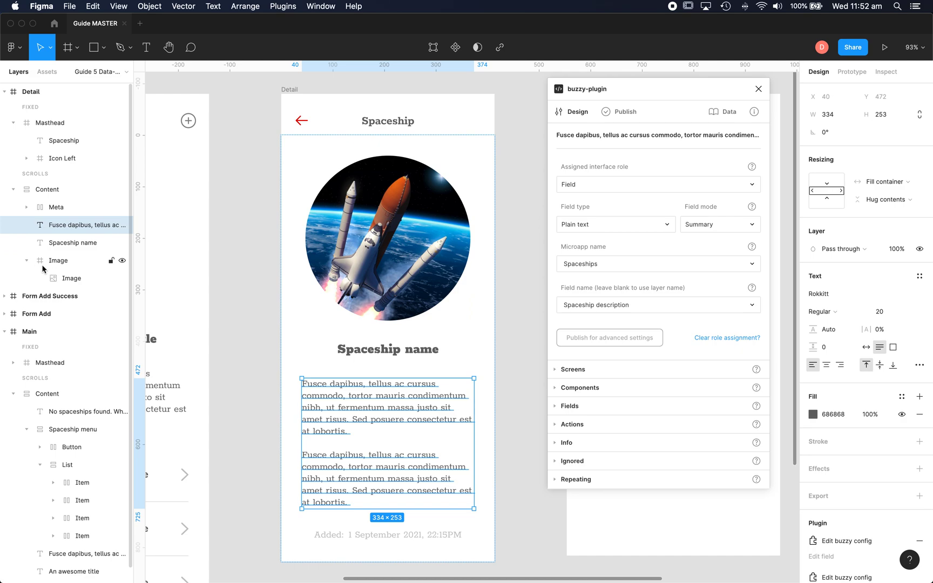
click(73, 278)
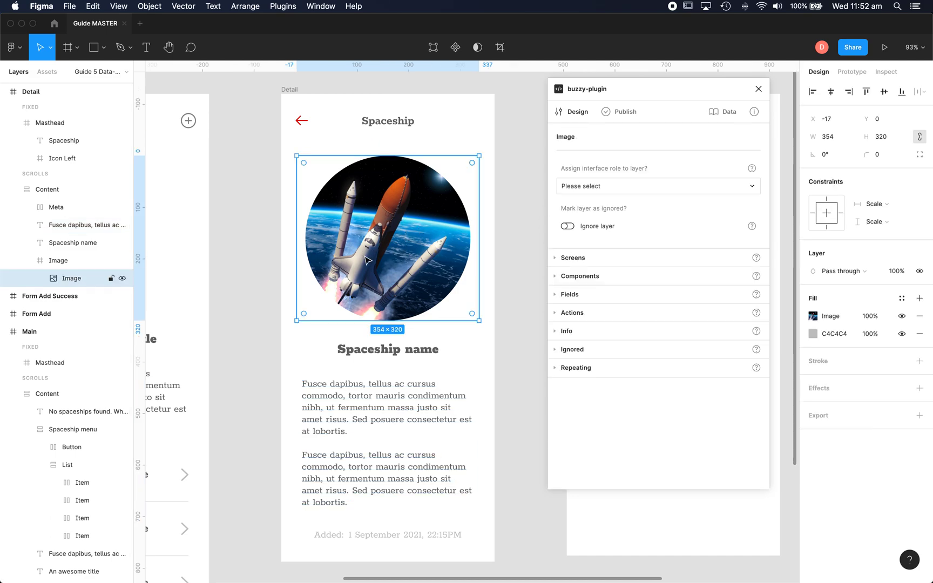
click(614, 187)
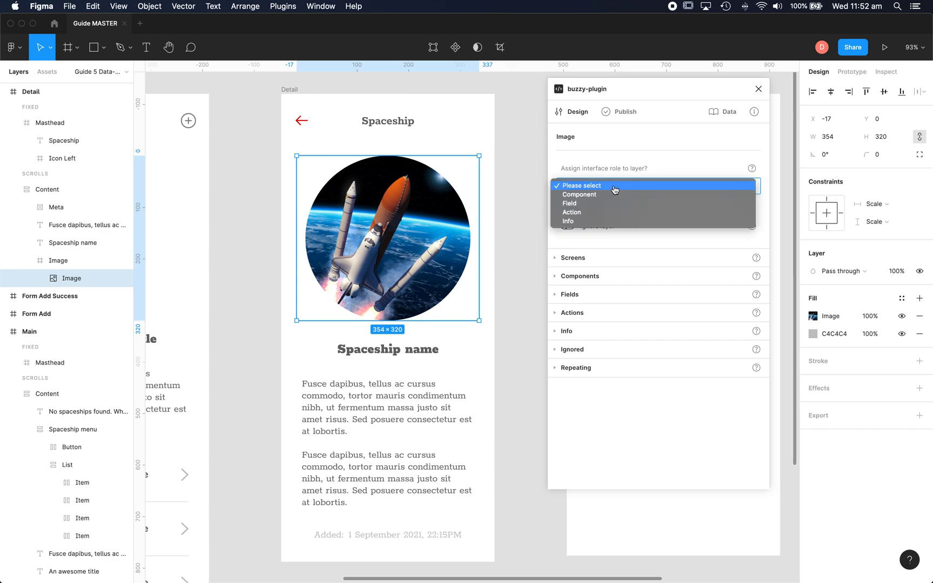
click(570, 203)
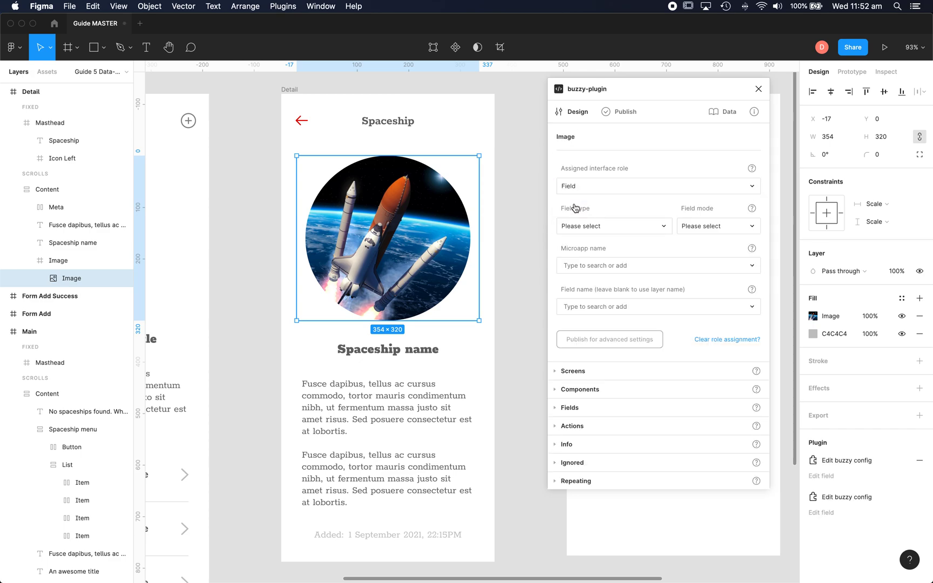
click(605, 225)
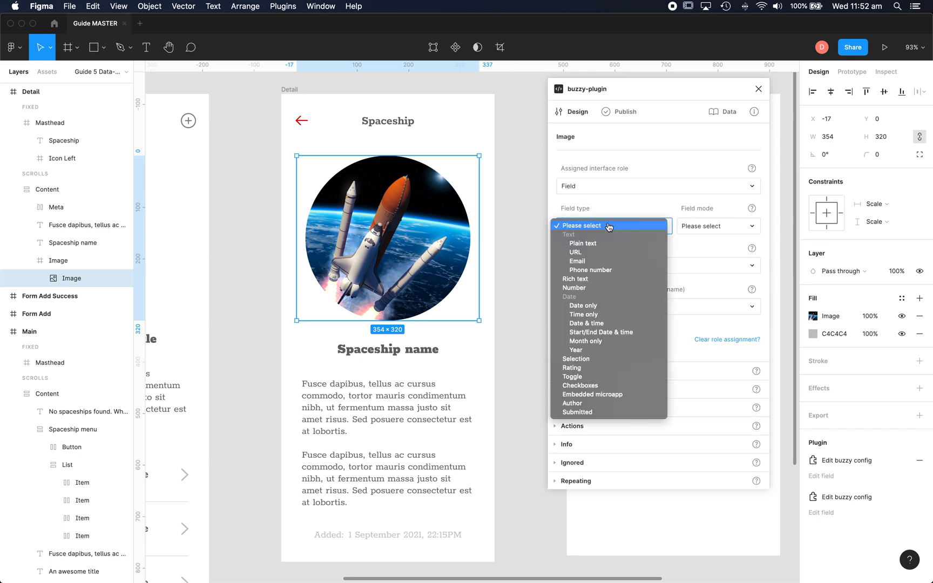
click(577, 252)
Display it as an image bound to the Spaceships 'Spaceship image' field, then bring up publishing.
click(705, 226)
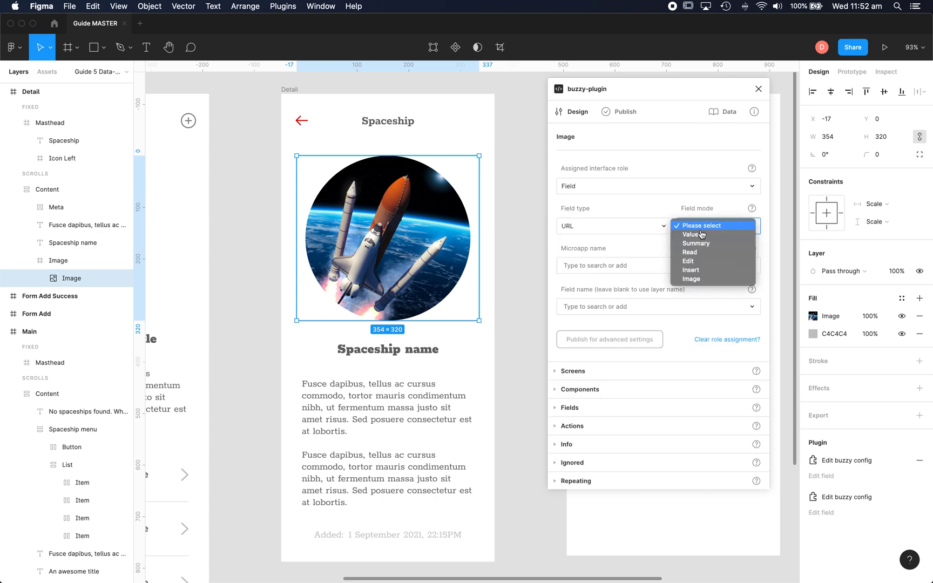
click(692, 279)
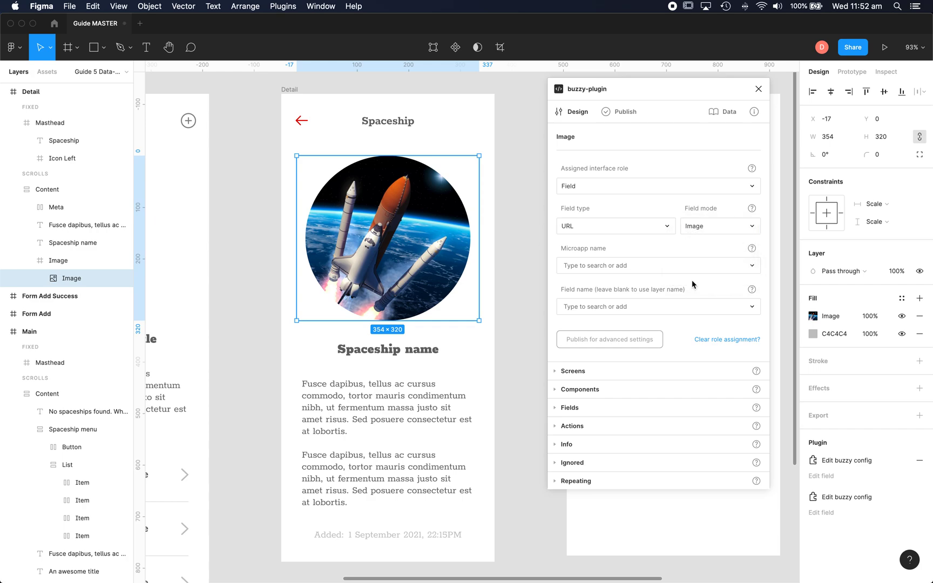
click(591, 269)
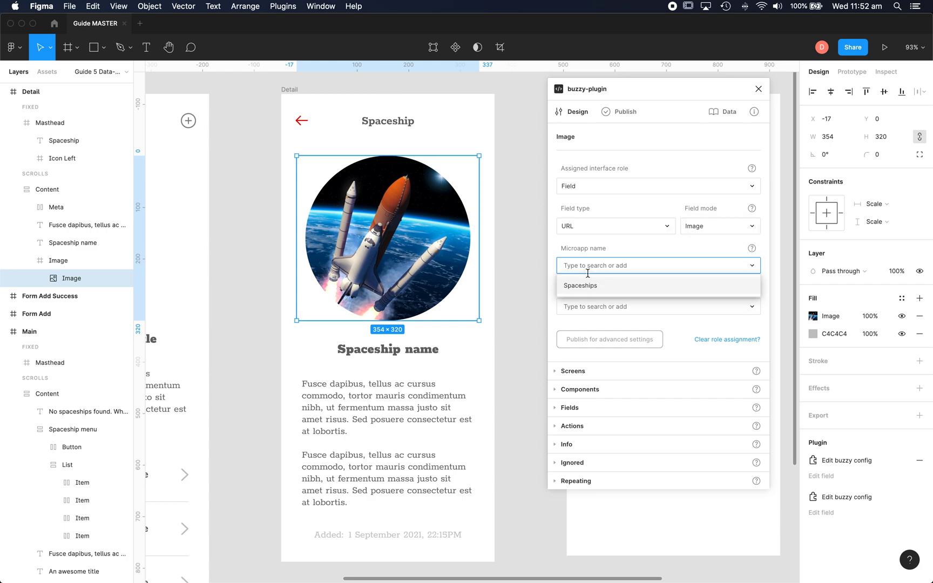
click(583, 286)
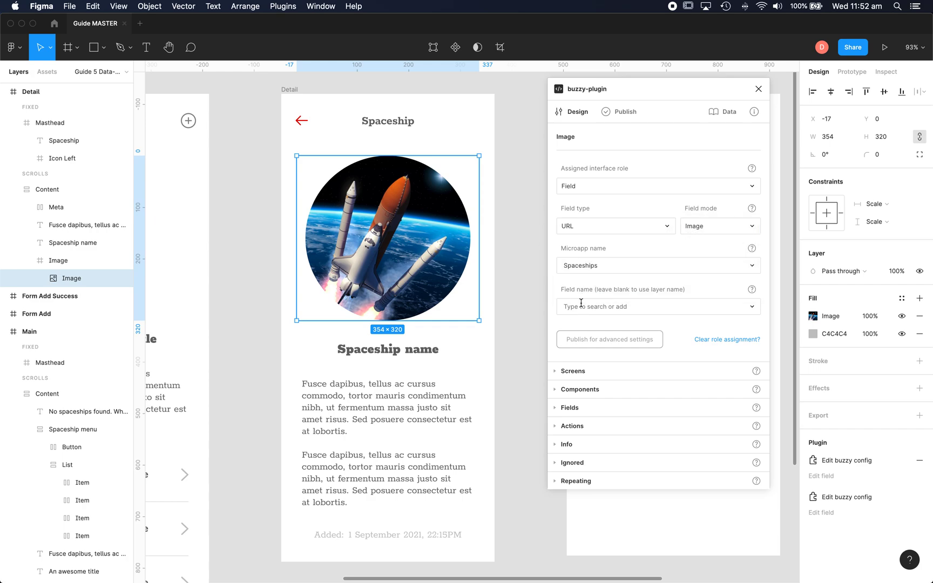
click(581, 306)
click(590, 328)
click(526, 235)
scroll(527, 229, down, 1)
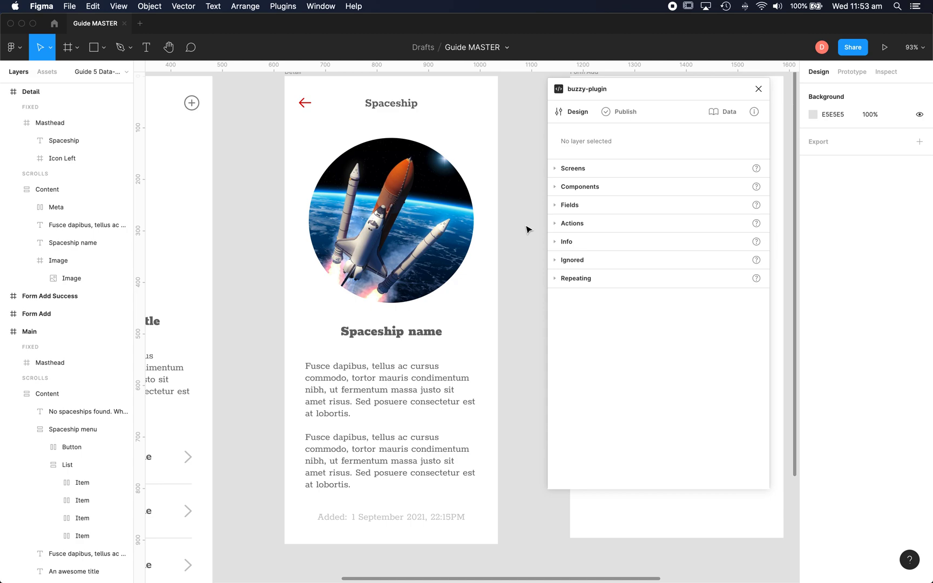
click(624, 111)
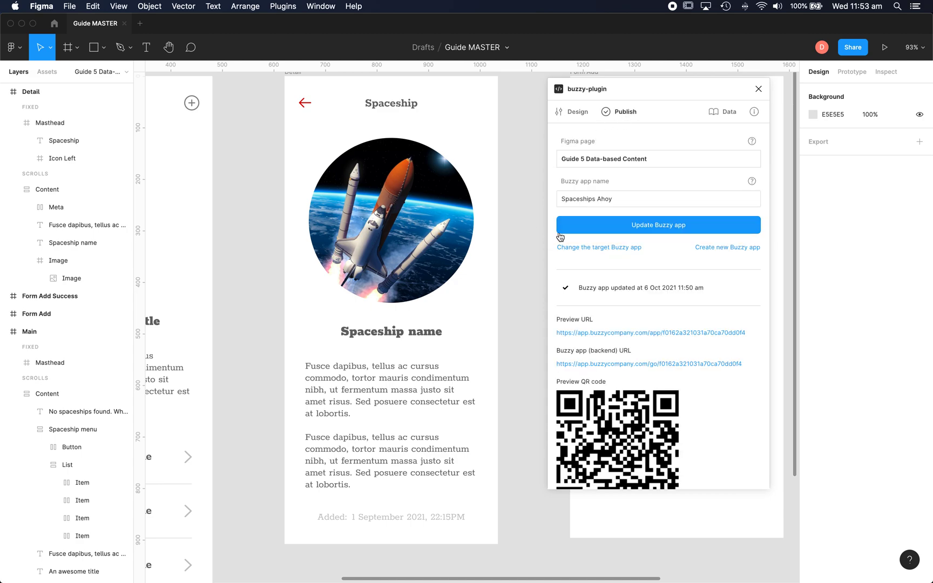
Update the Spaceships Ahoy Buzzy app from Figma and switch to the browser preview.
click(594, 228)
key(super+Tab)
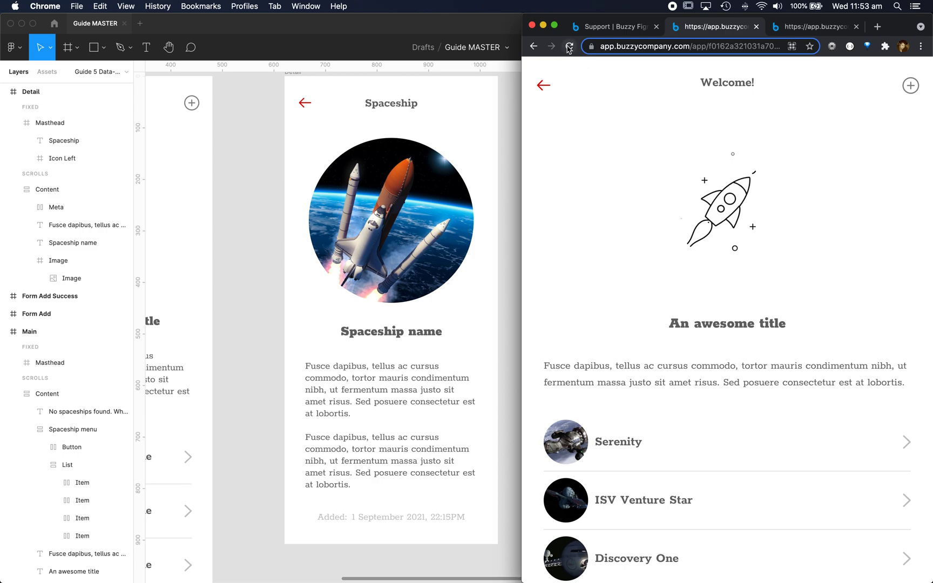
click(570, 46)
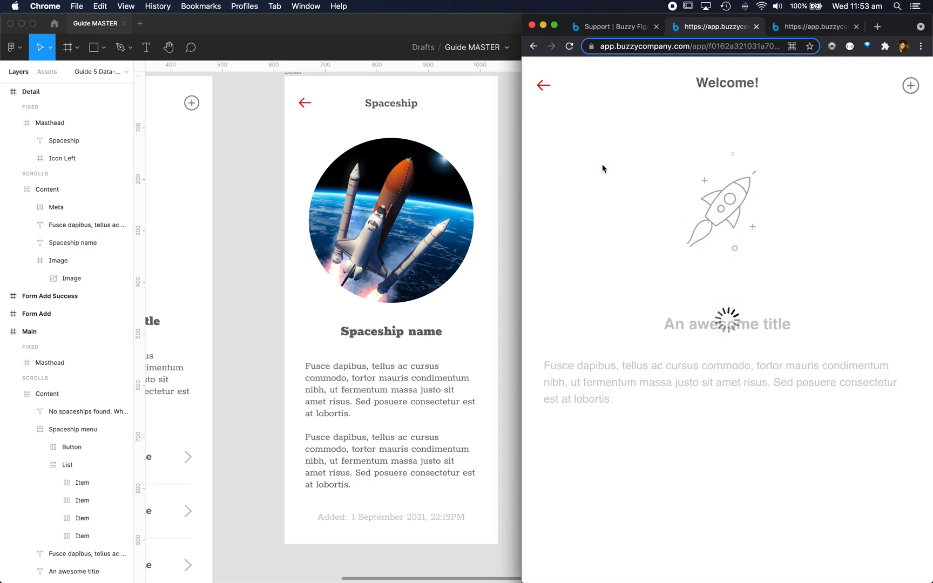
scroll(602, 168, down, 3)
scroll(603, 169, down, 2)
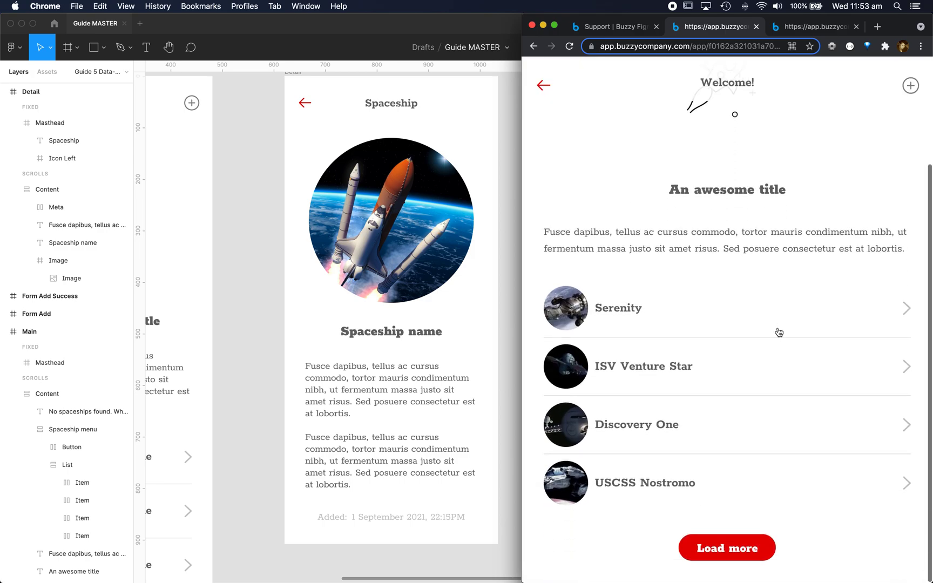
click(628, 316)
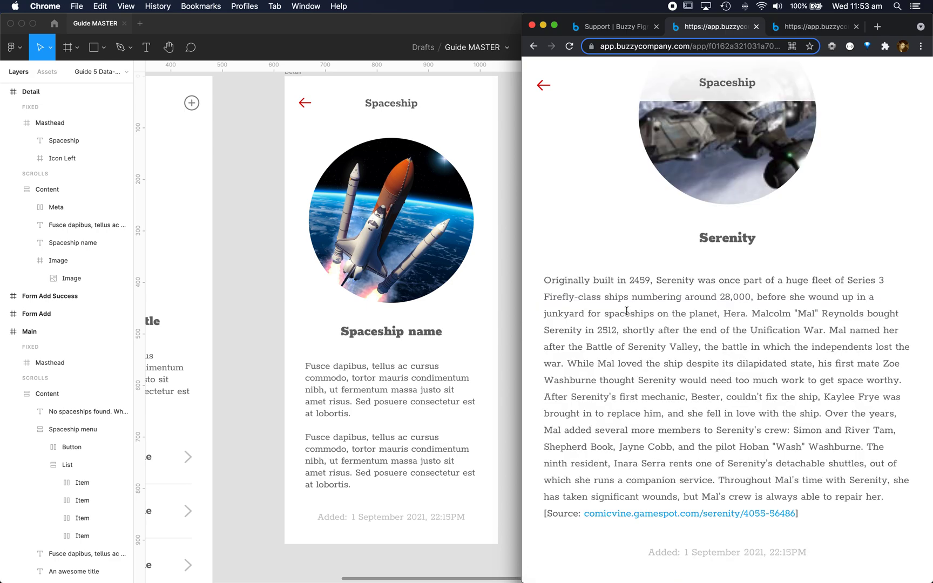
scroll(633, 198, up, 3)
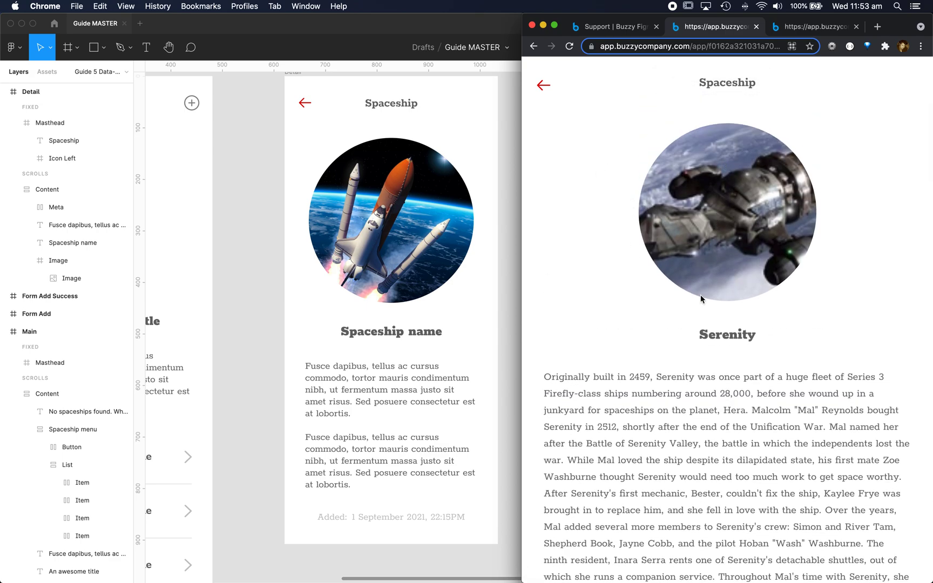
scroll(709, 353, down, 3)
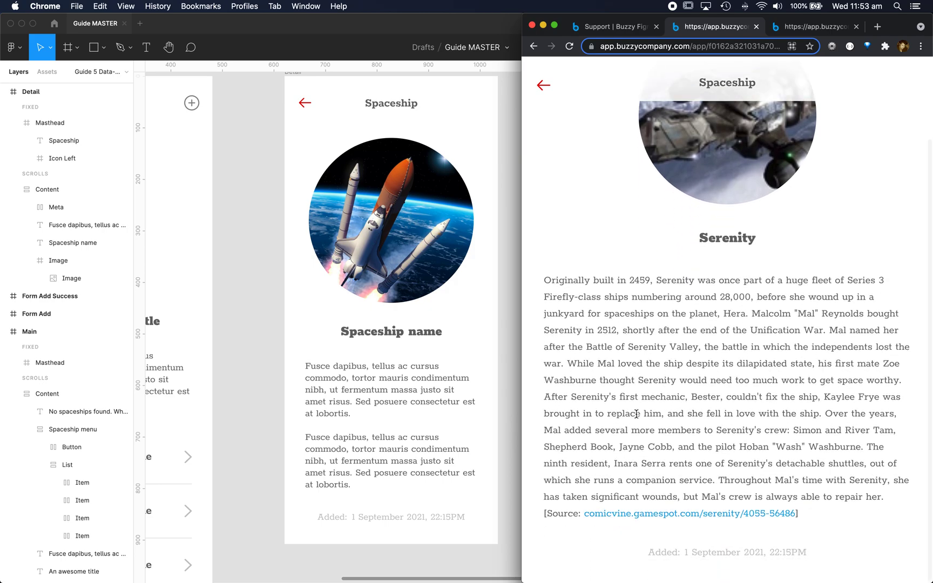
click(543, 86)
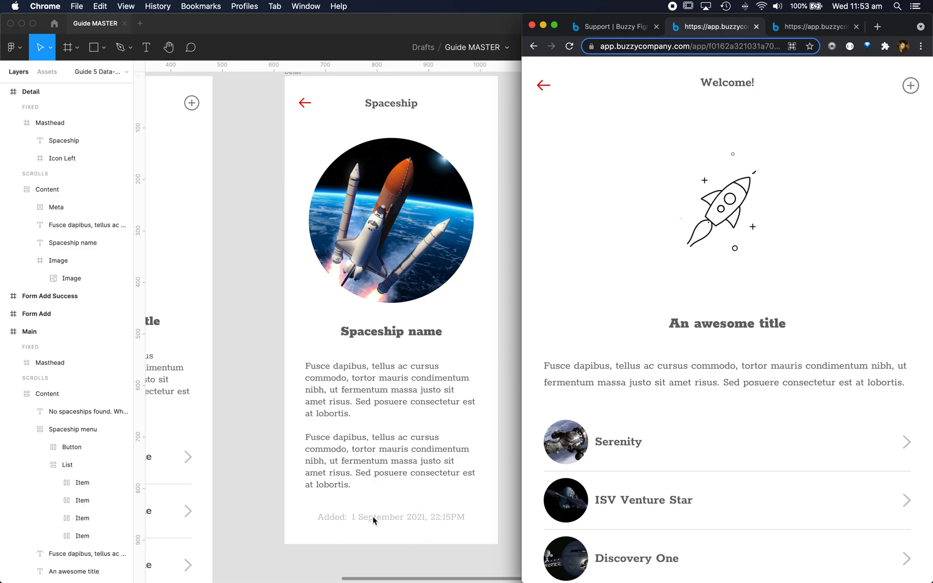
Back in Figma's Design tab, select the Detail screen's 1 September 2021, 22:15PM date text.
click(506, 484)
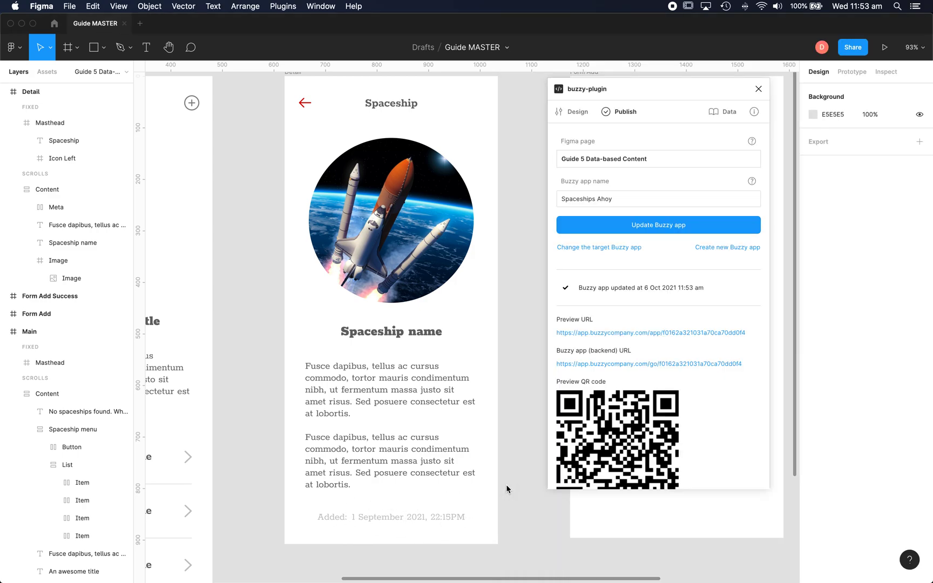
click(577, 112)
scroll(517, 257, down, 2)
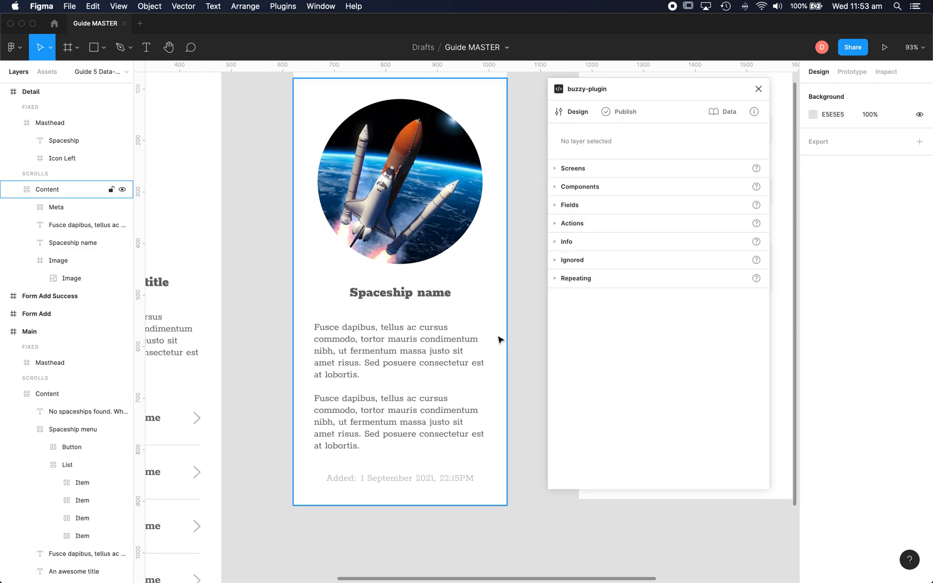
scroll(520, 393, down, 3)
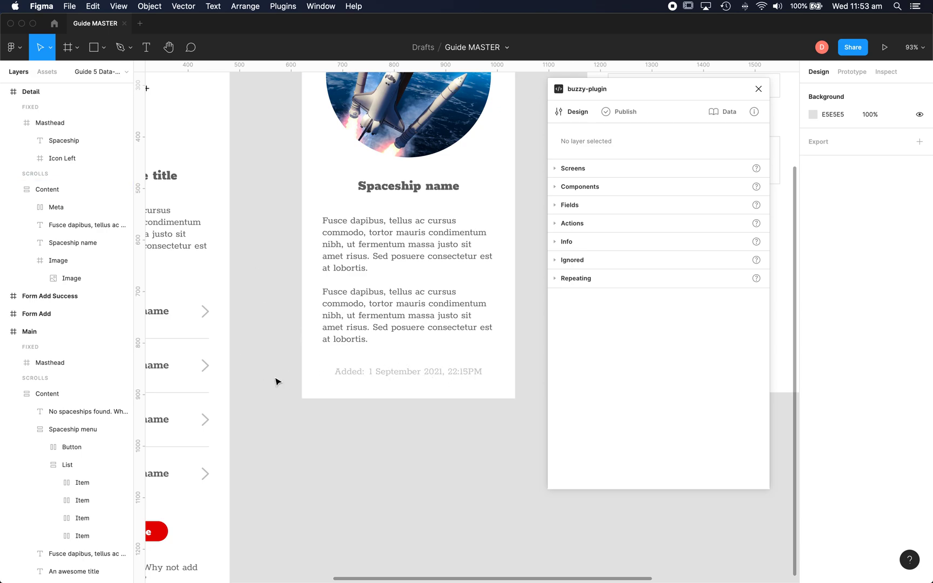
scroll(467, 467, up, 3)
mouse_move(67, 189)
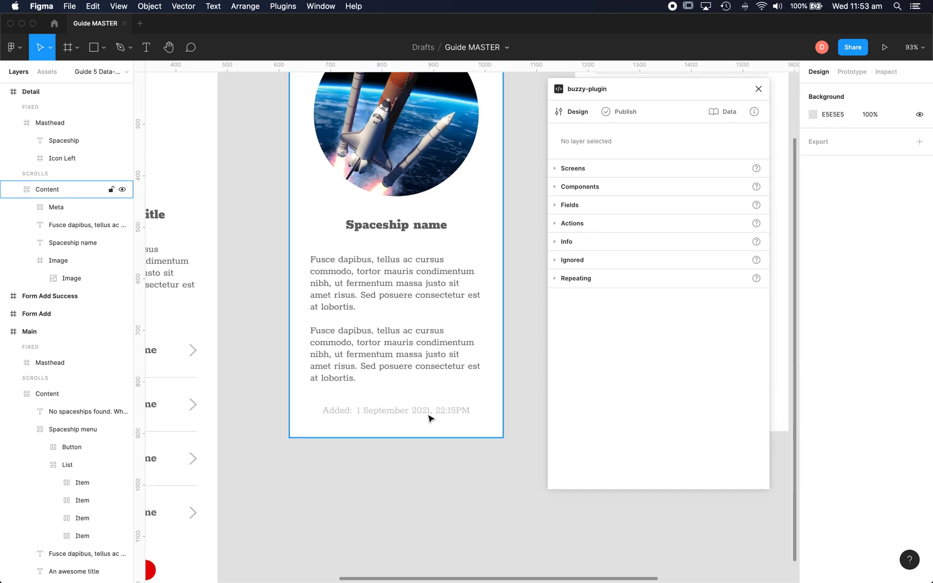
click(410, 413)
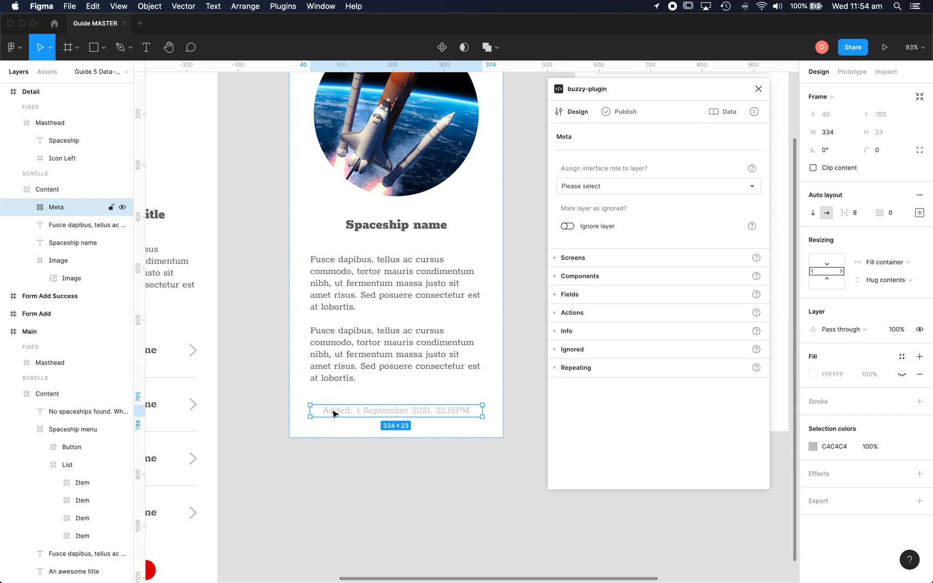
click(381, 413)
double_click(380, 412)
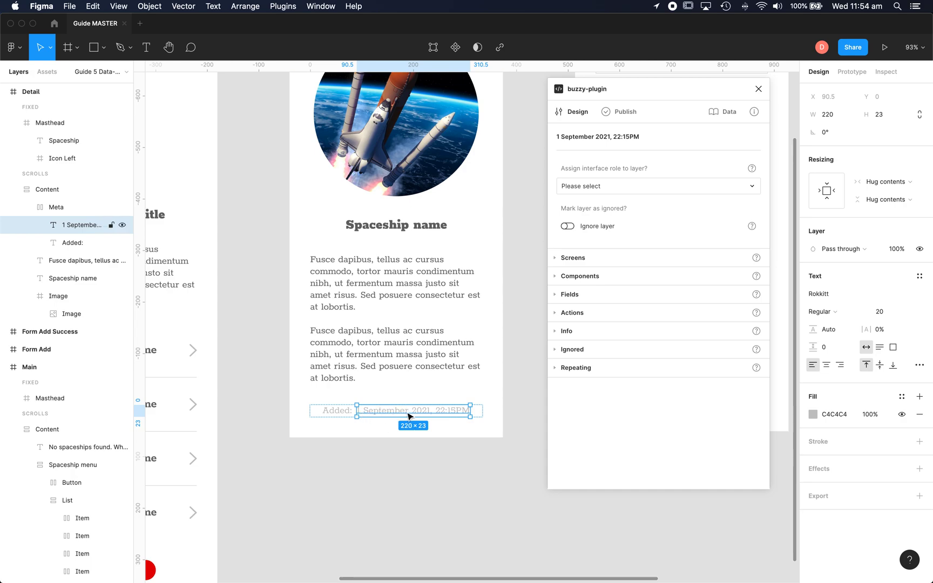
Make the added-date text a Submitted-type field shown in Value mode.
click(617, 187)
click(569, 203)
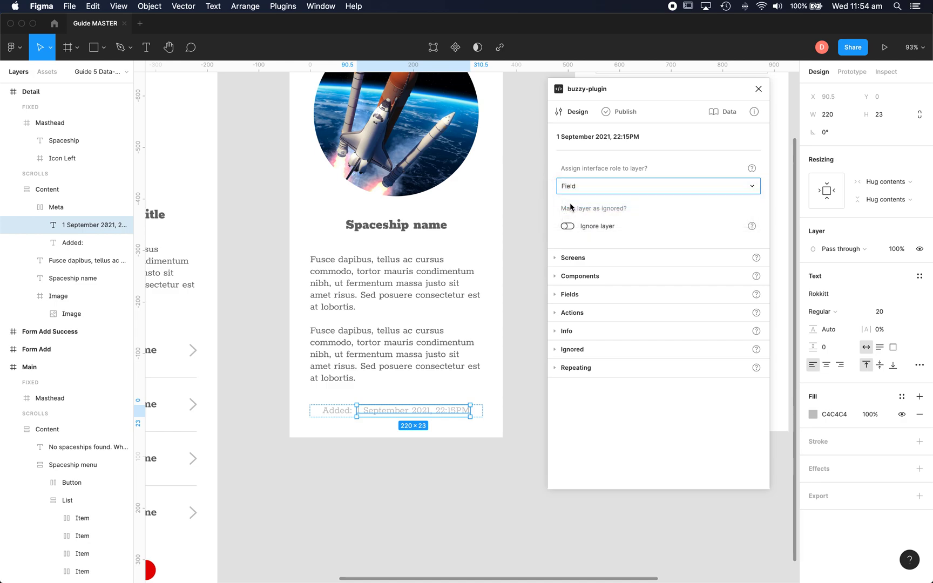
click(591, 225)
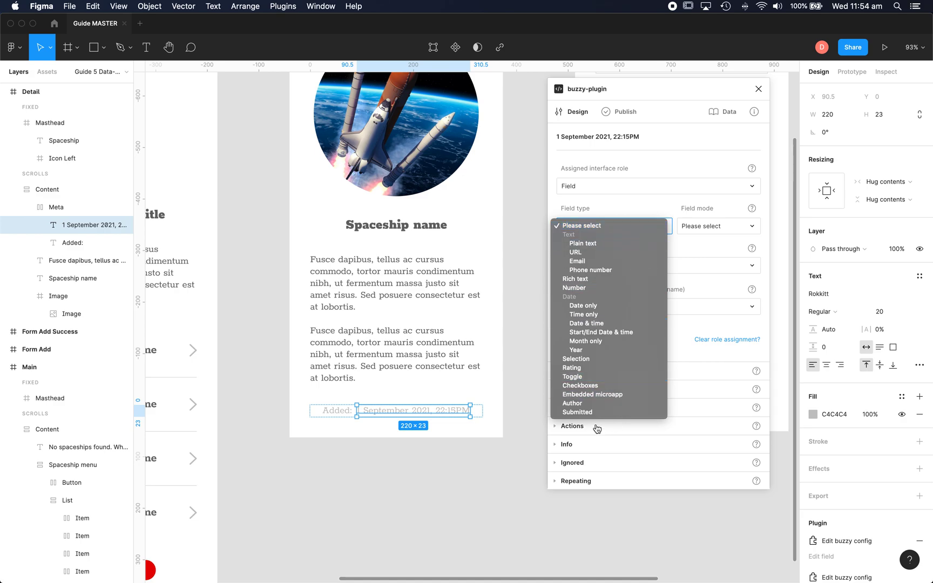
click(584, 412)
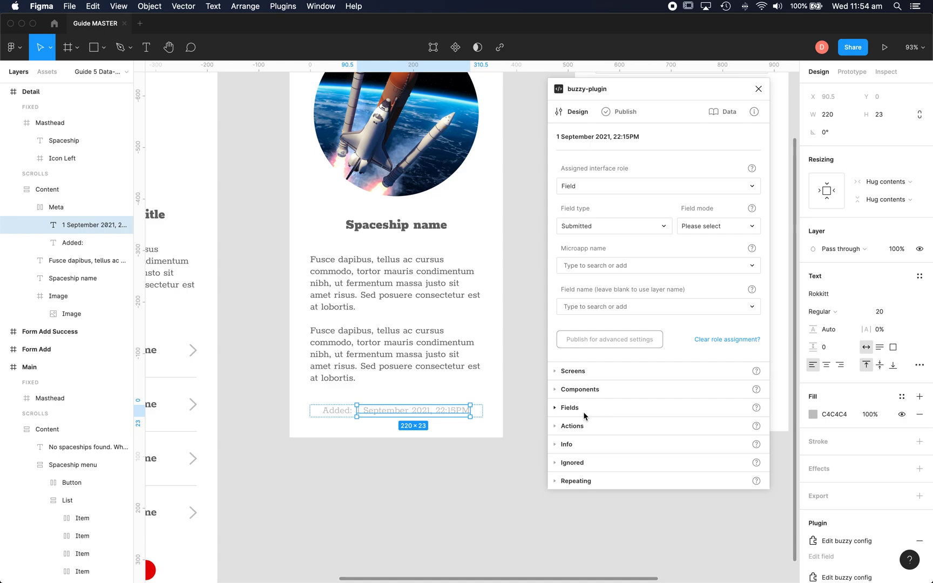
click(702, 226)
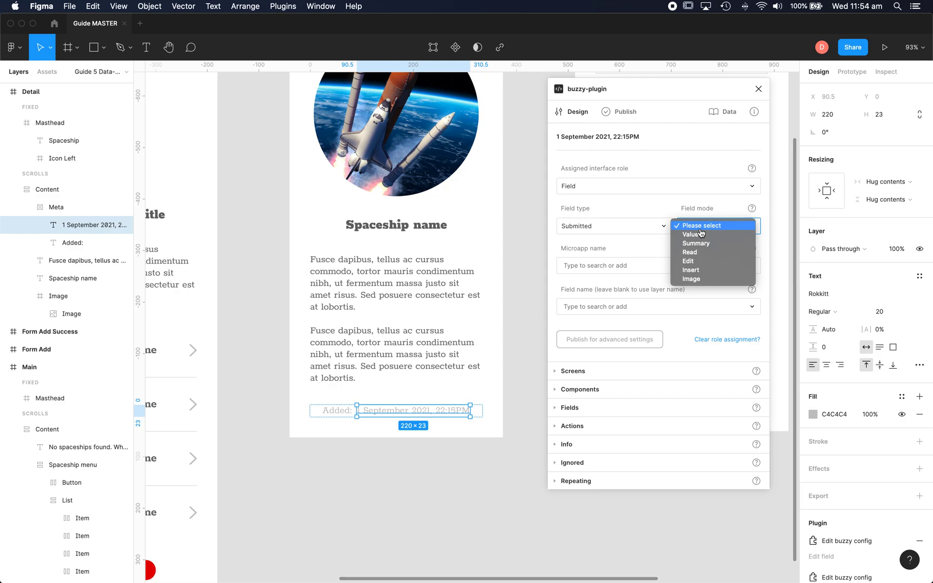
click(691, 233)
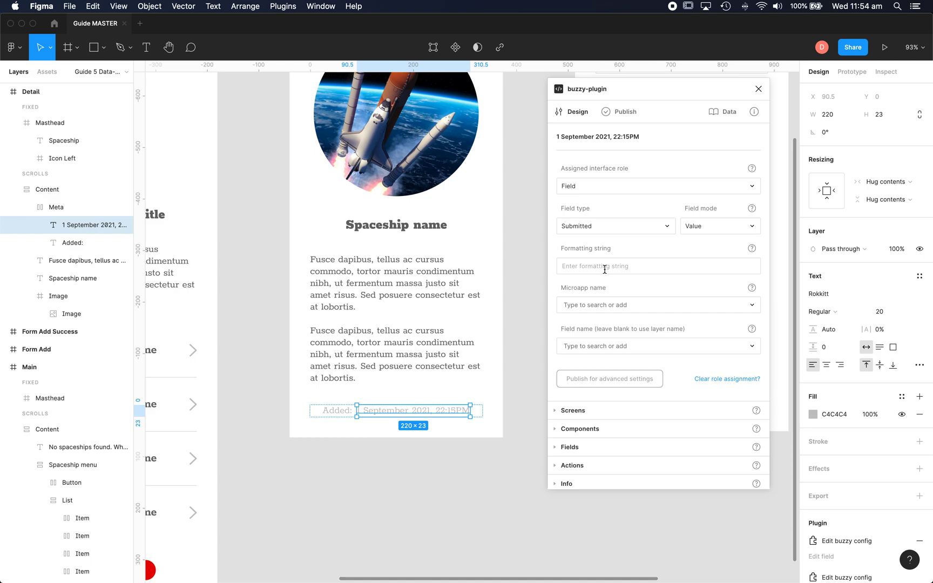
text(d M)
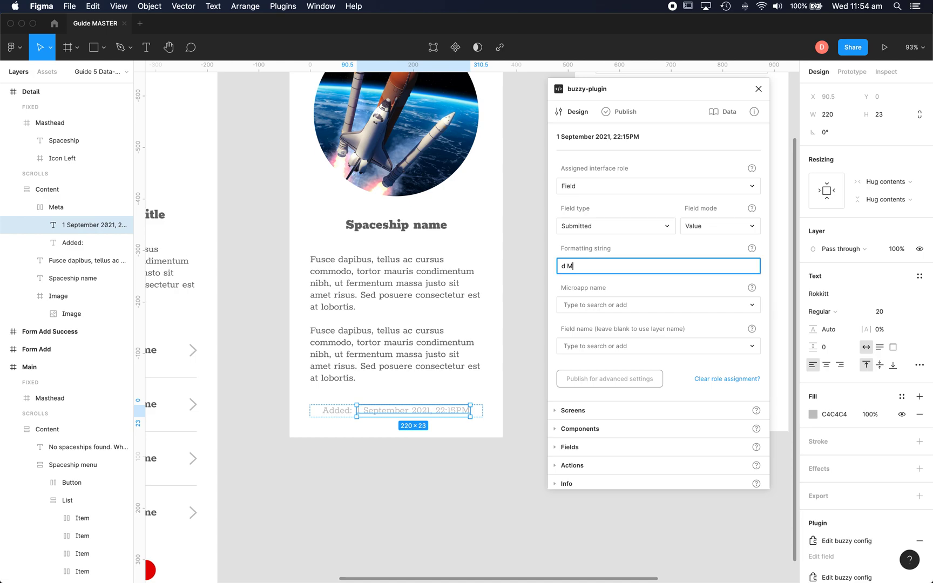
text(MMM)
text( YYYY,)
text( H:)
text(mmA)
Reselect the date text and link it to the Spaceships microapp's Submitted field.
click(529, 279)
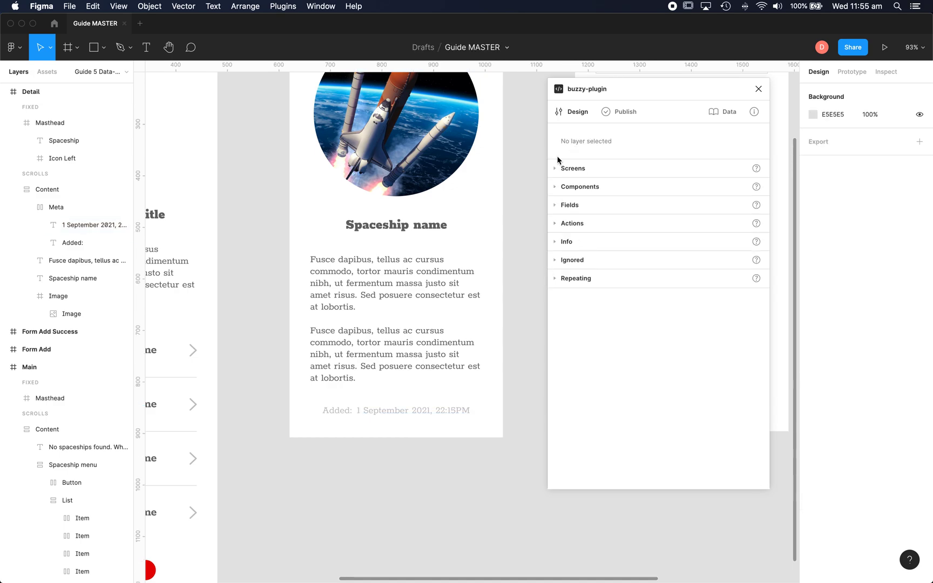
double_click(410, 411)
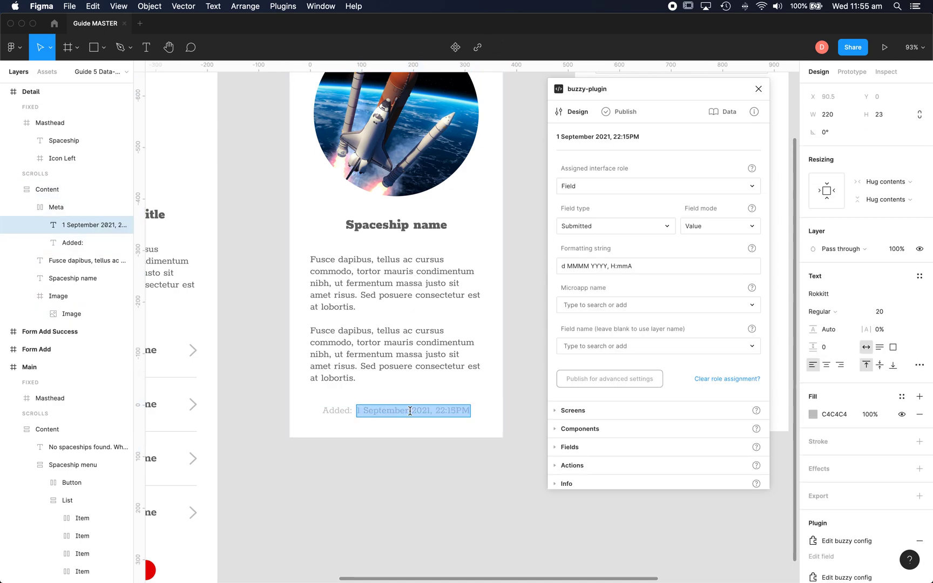
key(Escape)
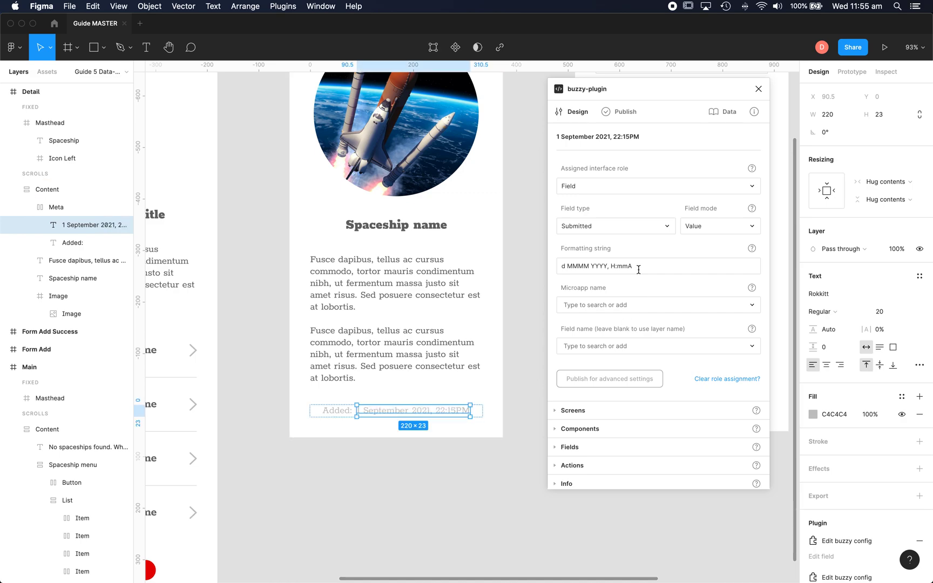
click(627, 305)
click(583, 324)
click(640, 346)
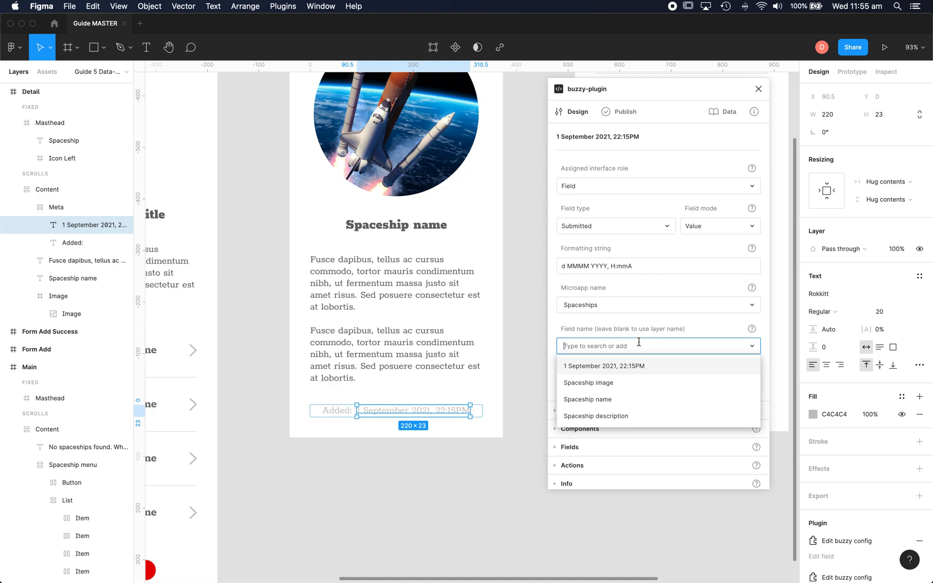
text(Submitted)
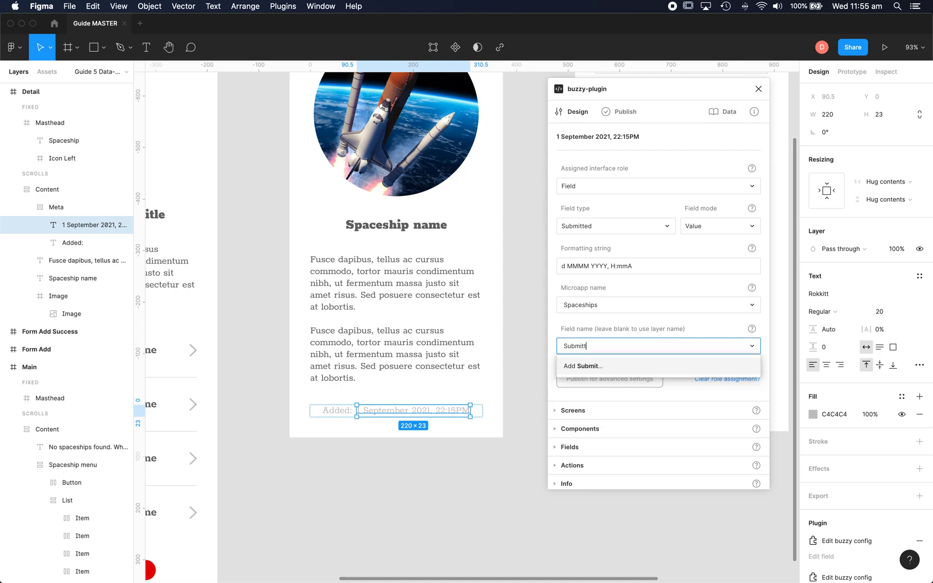
click(588, 366)
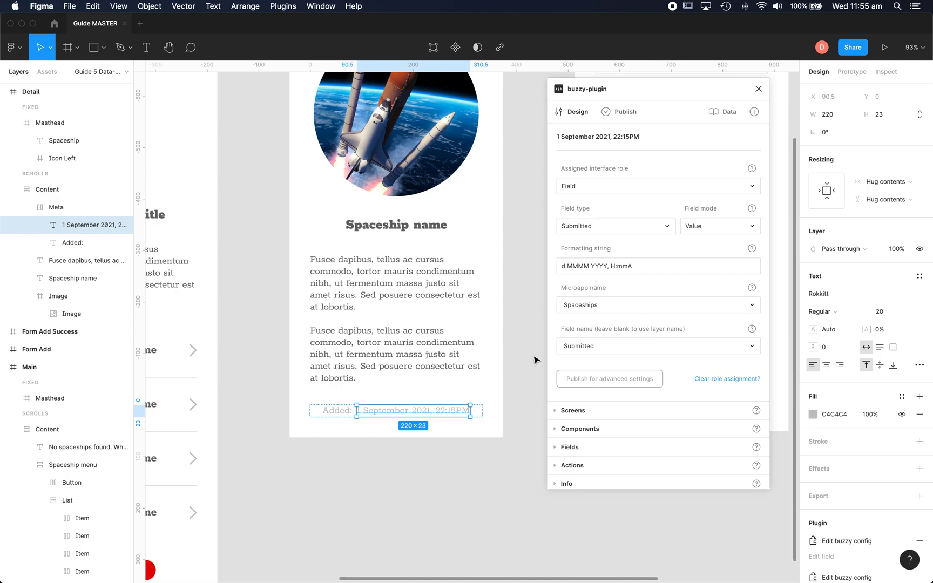
click(533, 361)
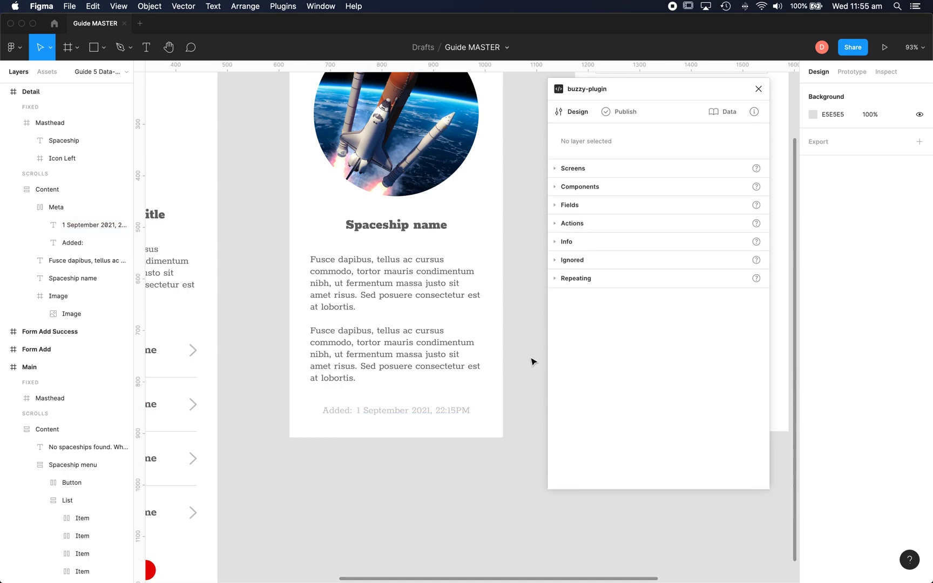
Push the date-field markup to Spaceships Ahoy and return to the browser preview.
click(619, 111)
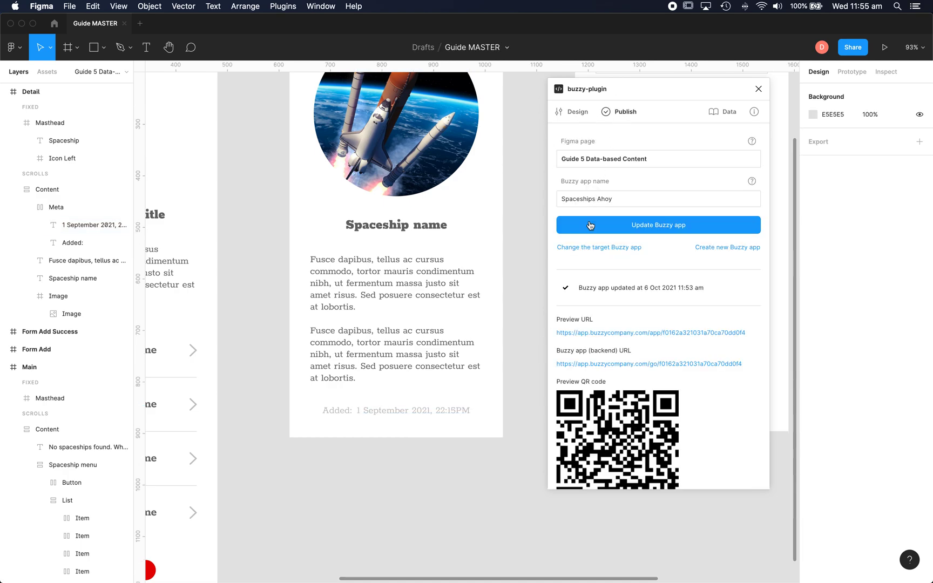
click(658, 225)
key(super+Tab)
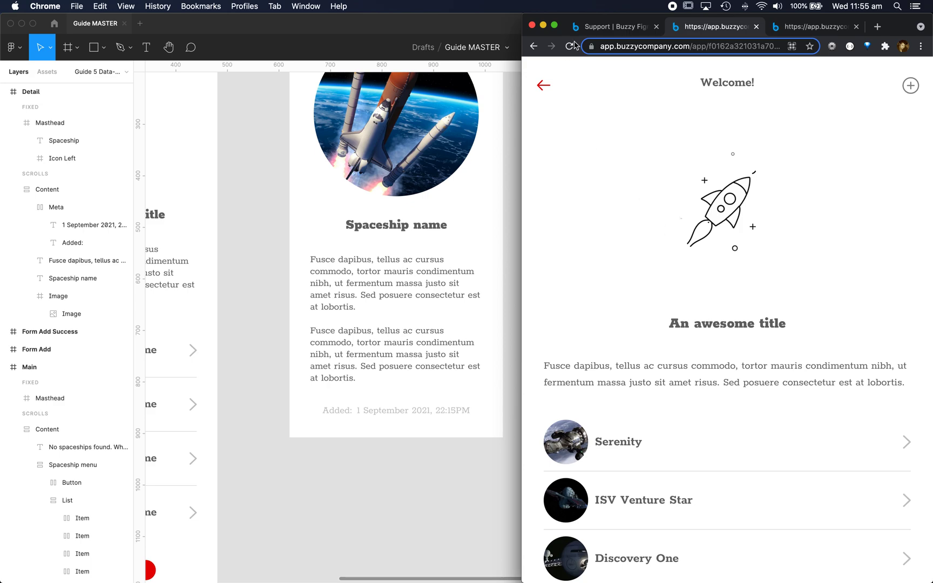
Reload the preview and check Serenity's added date, 4 September 2021, 15:49PM.
click(570, 46)
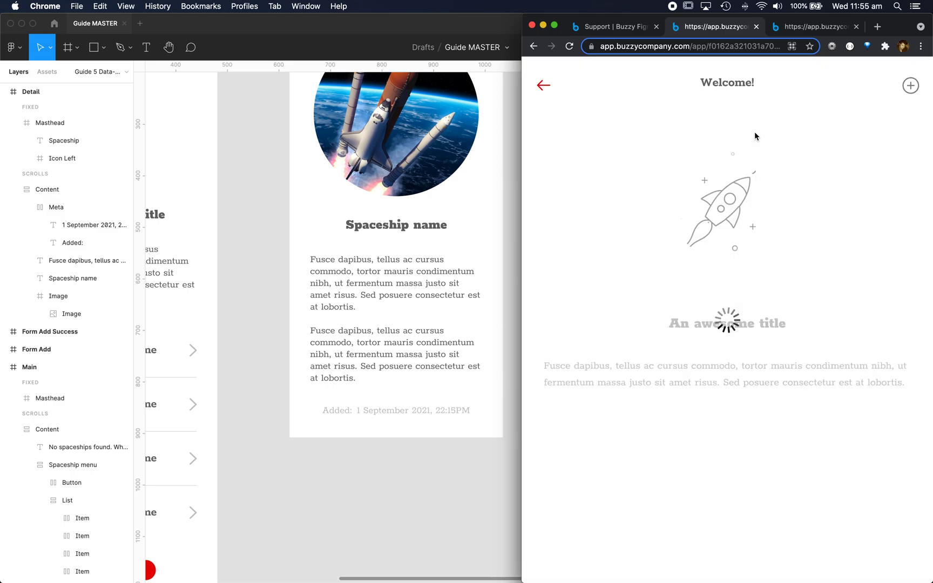
scroll(700, 351, down, 3)
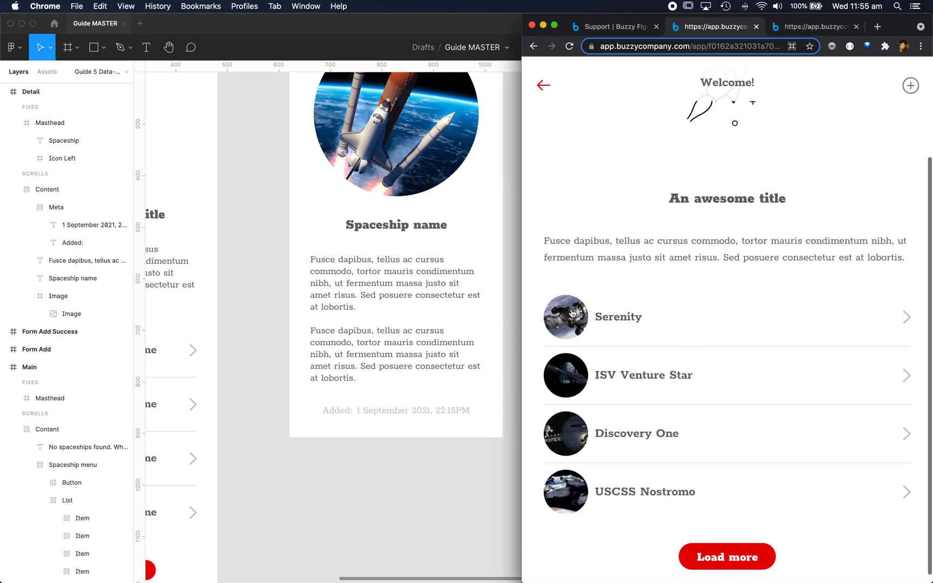
click(596, 316)
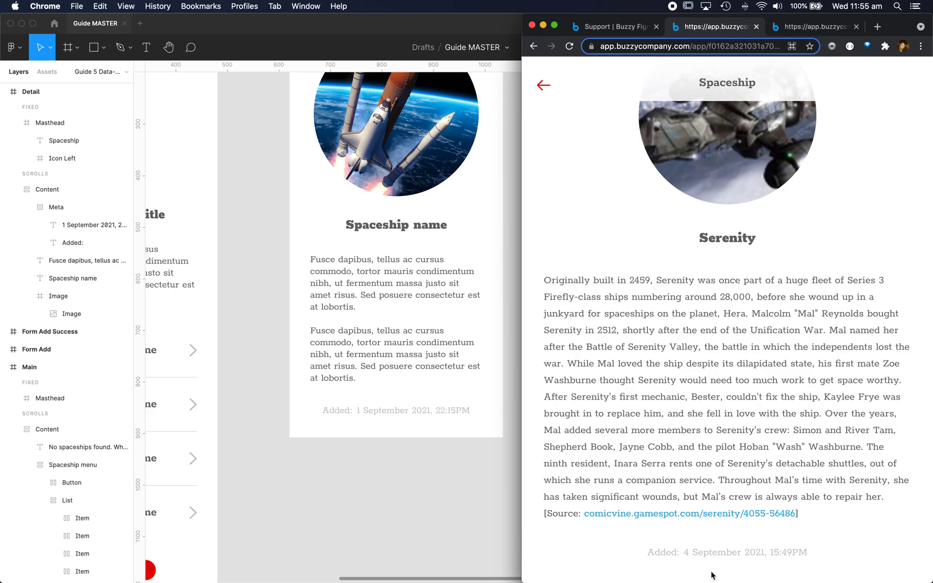
drag(809, 552, 685, 557)
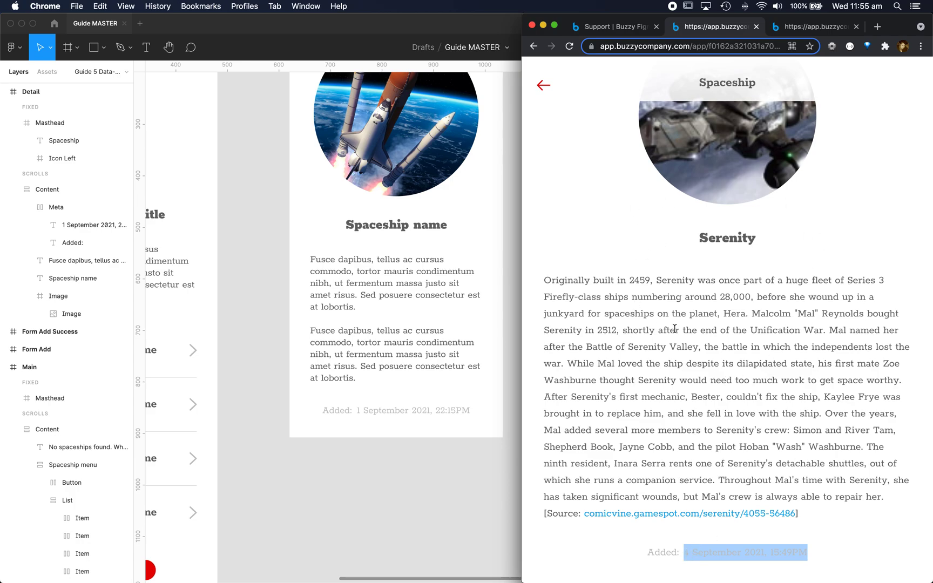
click(859, 545)
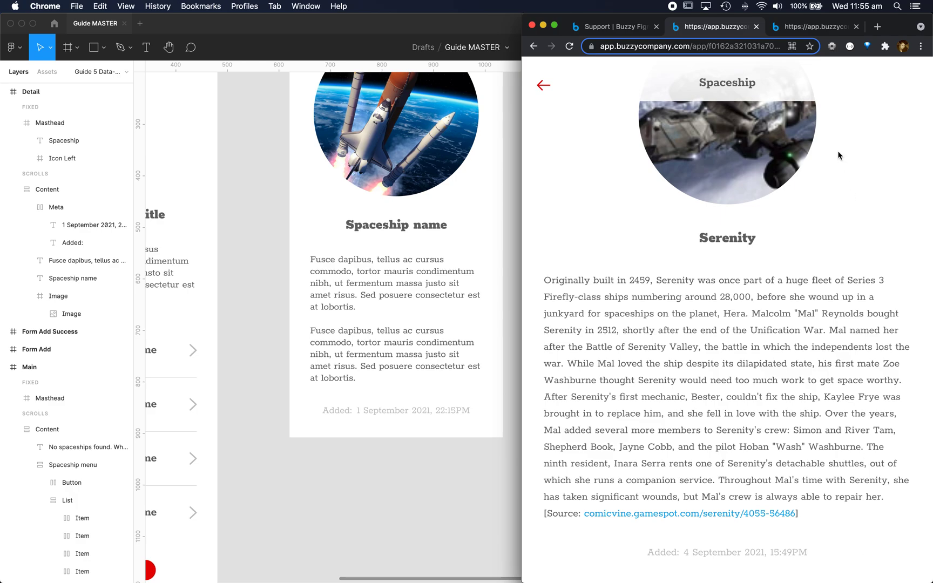
View the Submitted dates in Buzzy's Spaceships data table, then return to Figma.
click(820, 27)
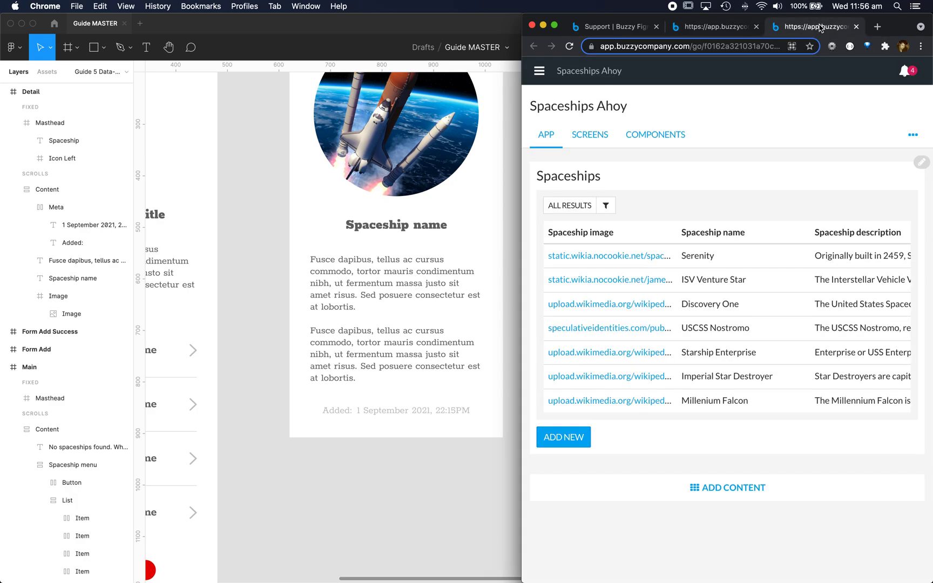
scroll(730, 255, right, 5)
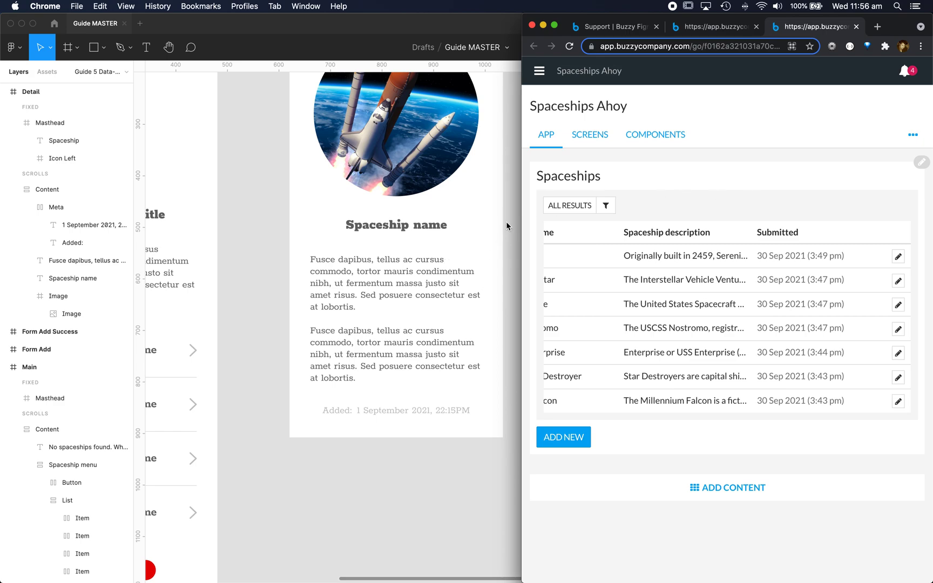
click(517, 206)
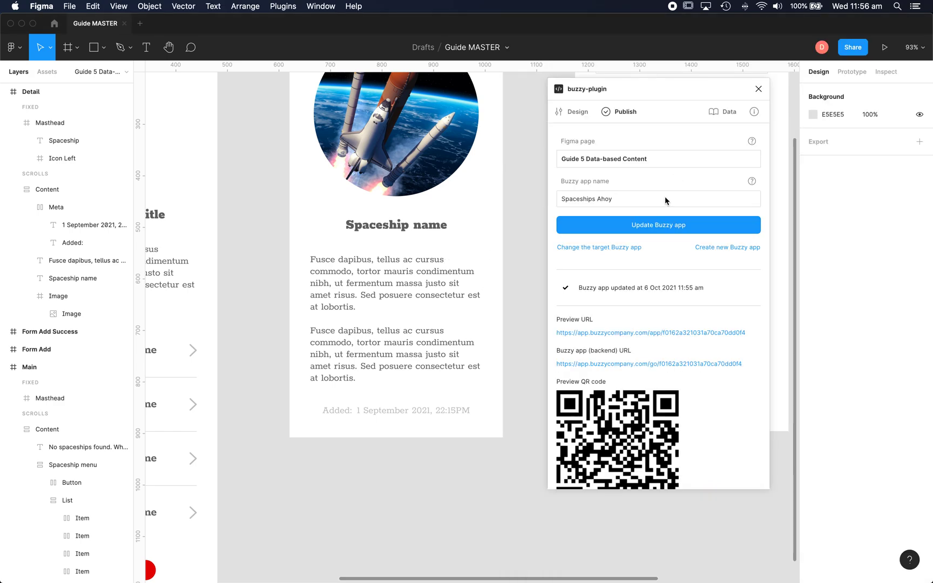
scroll(422, 367, up, 5)
scroll(394, 364, left, 3)
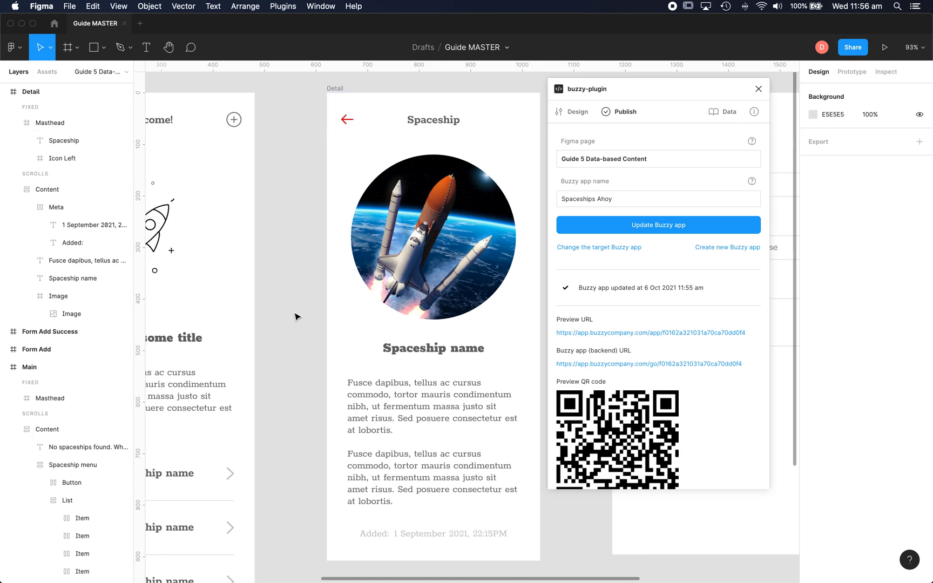
scroll(295, 310, left, 5)
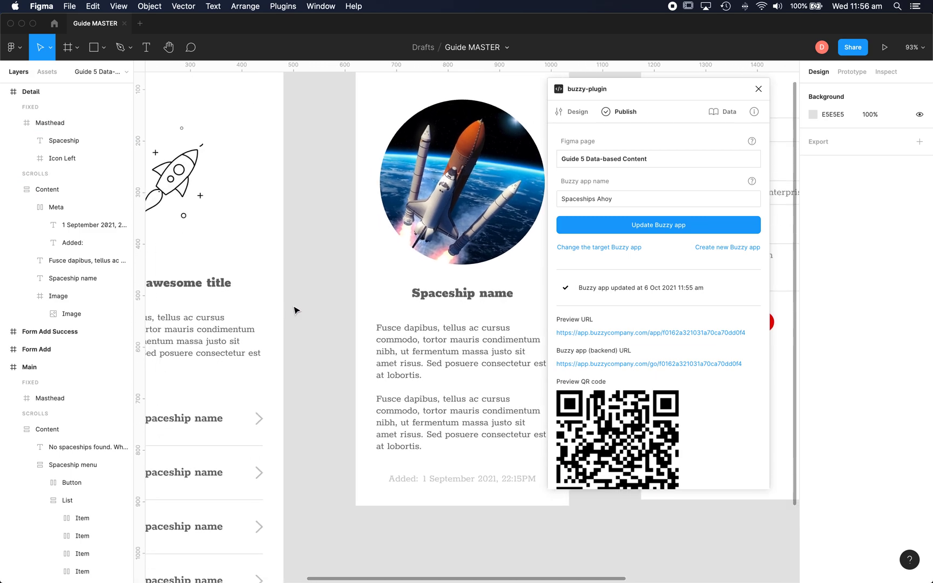
scroll(278, 321, down, 5)
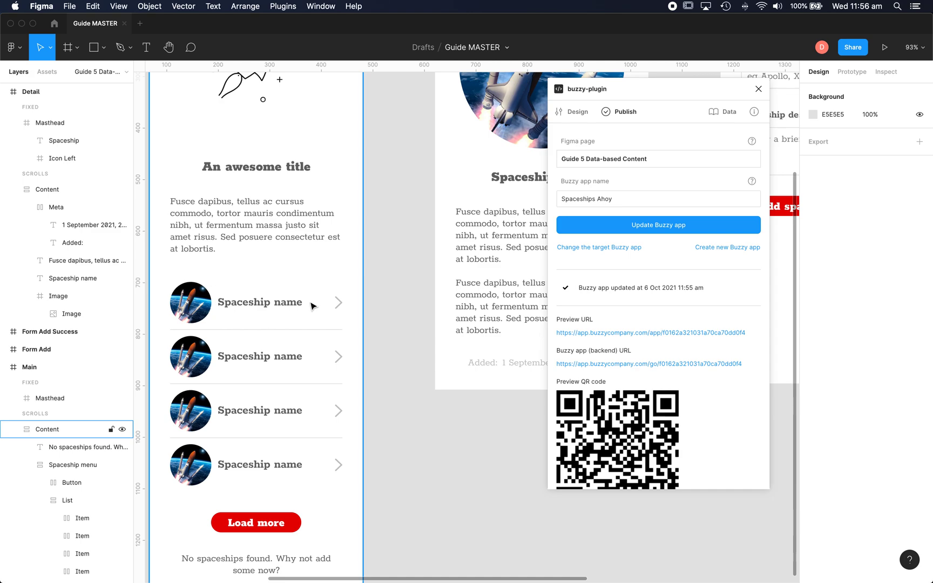